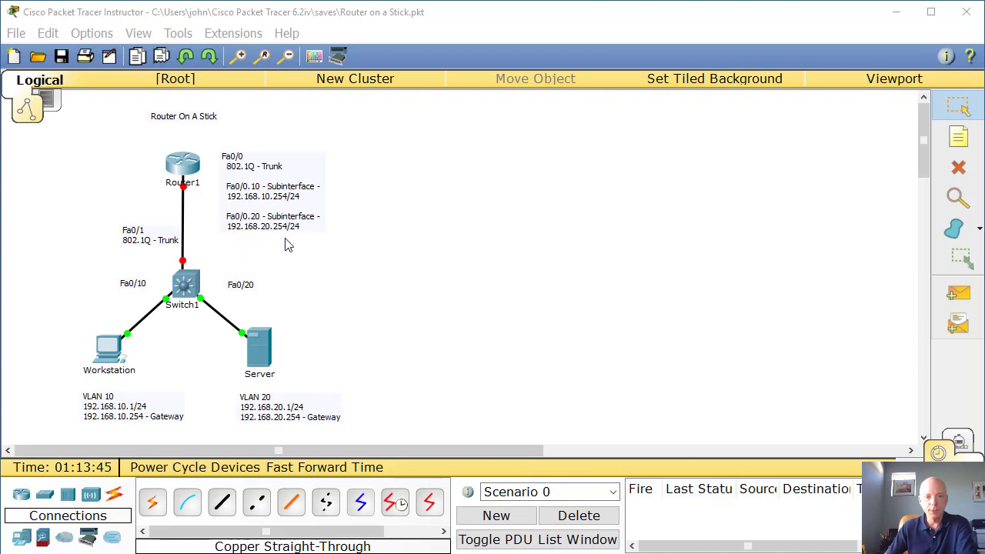
Open Router1's CLI and widen its window across the screen.
click(178, 163)
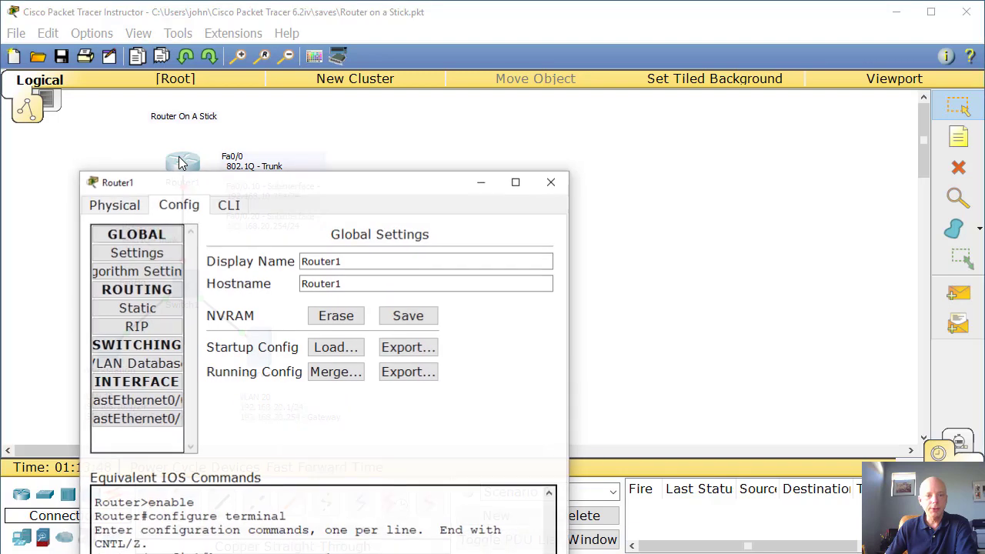
click(228, 205)
drag(241, 186, 476, 84)
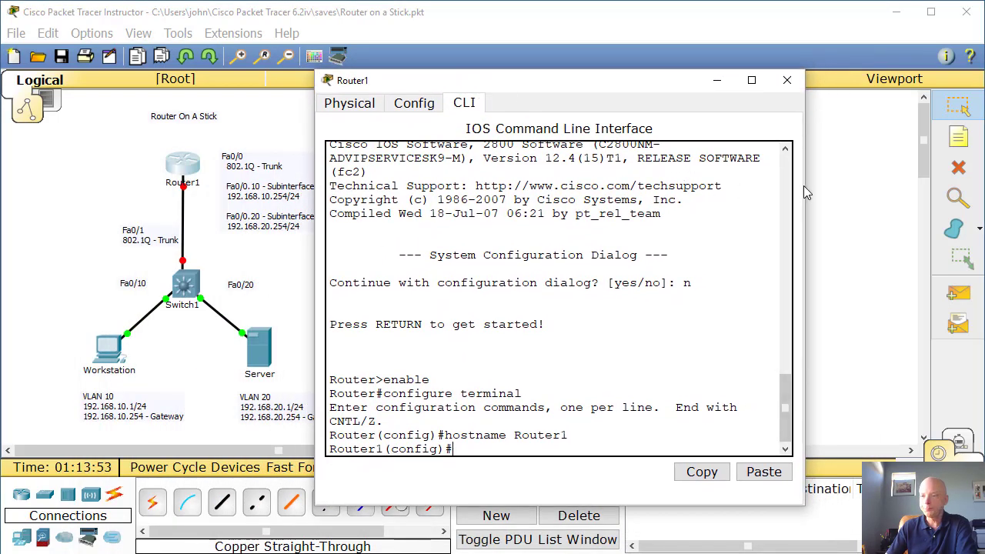
drag(804, 183, 984, 176)
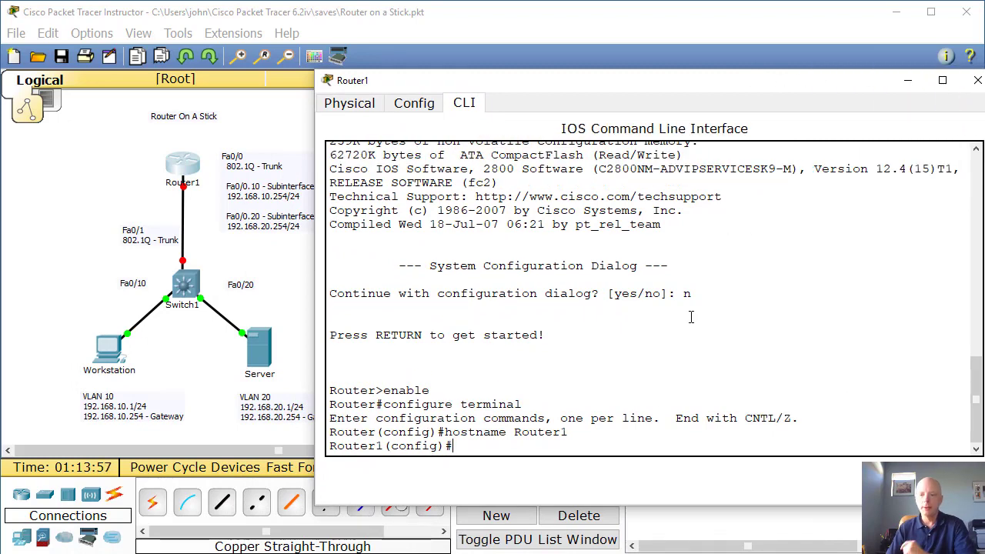
key(Return)
key(Return)
key(Return)
key(Return)
key(Return)
key(Return)
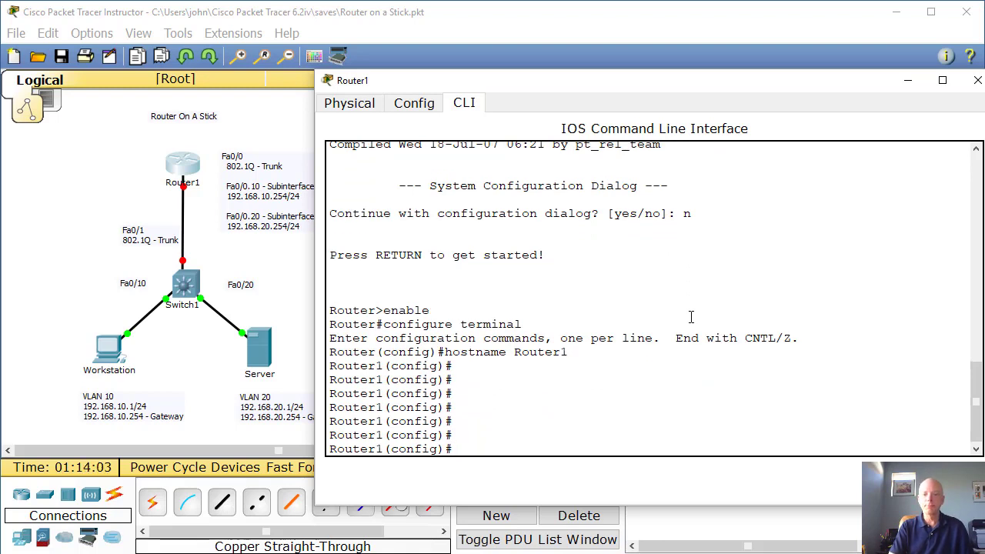
Enable Router1's FastEthernet0/0 interface with 'int fa0/0' and 'no shut'.
text(int)
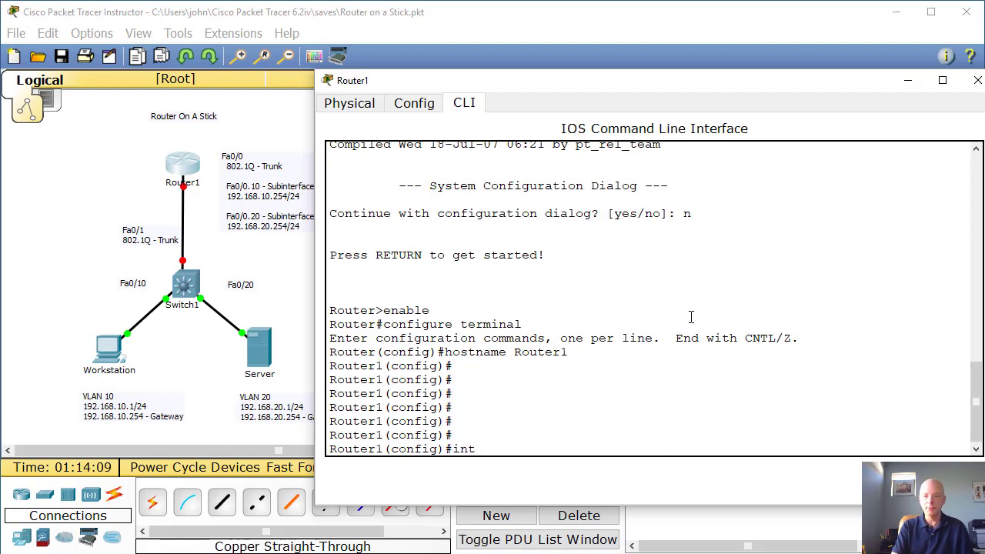
text( fa0)
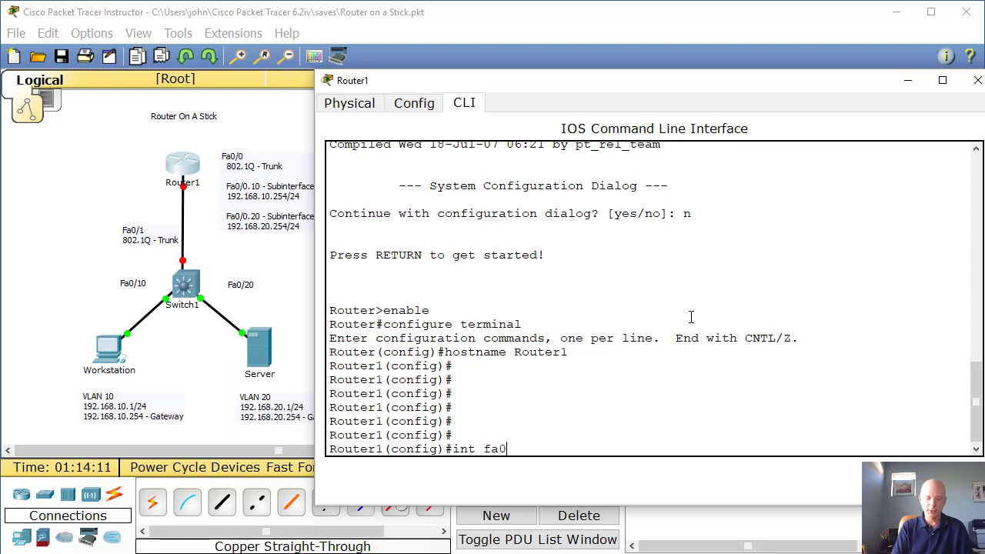
text(/0)
key(Return)
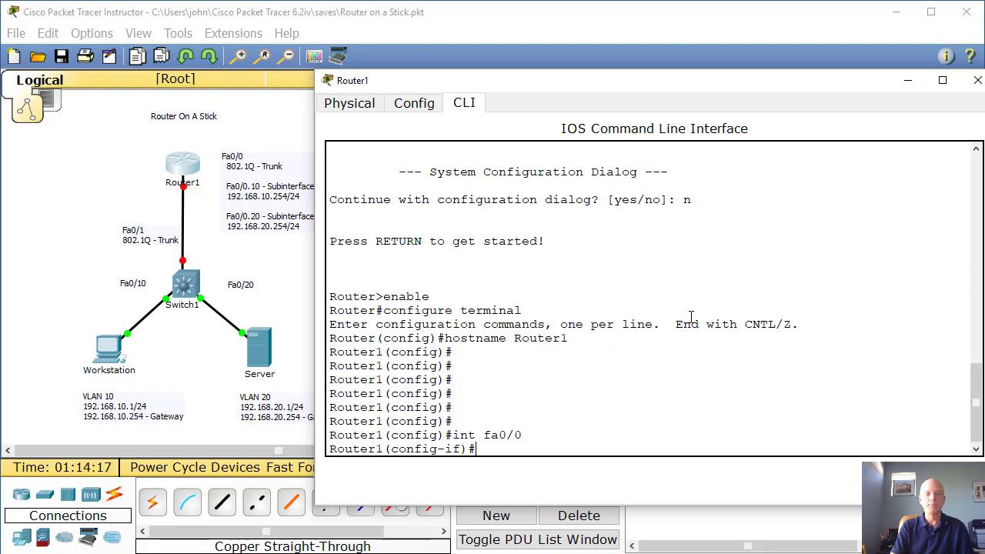
text(no shut)
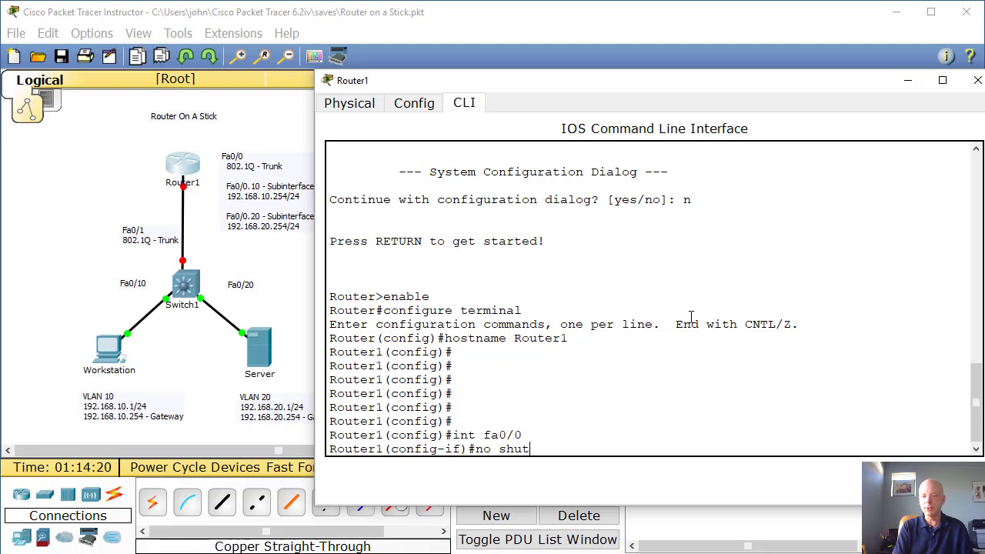
key(Return)
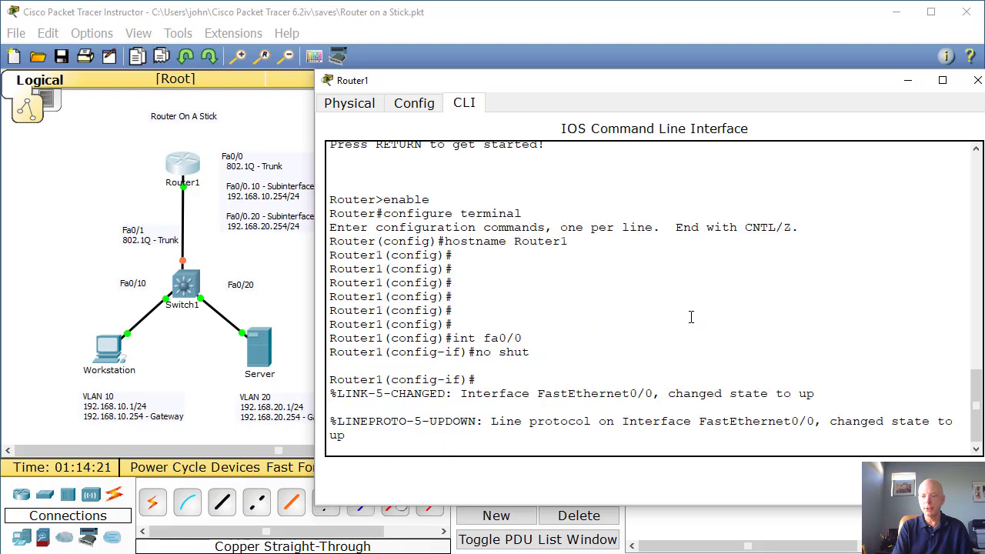
key(Return)
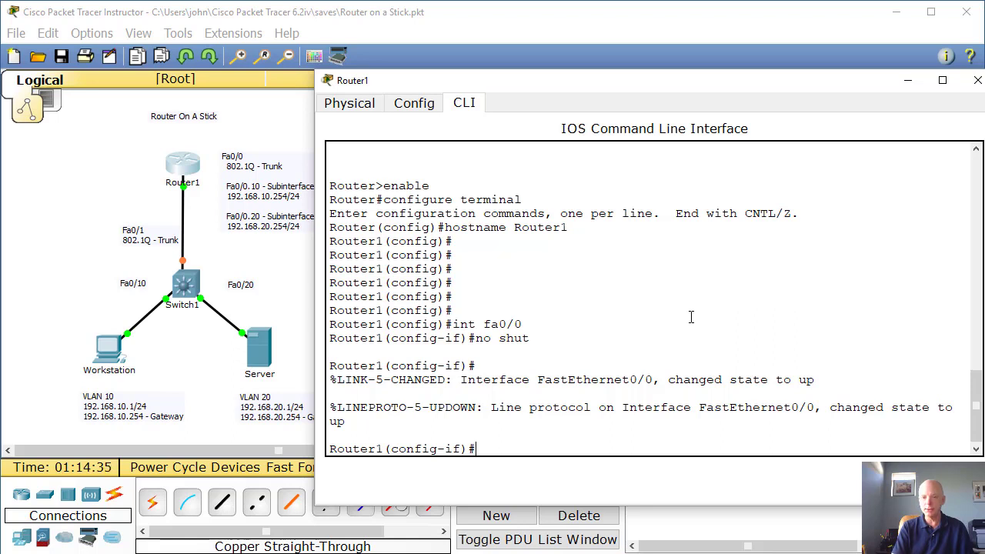
Create subinterface FastEthernet0/0.10 on Router1 with 'interface fa0/0.10' and enter its configuration.
text(i)
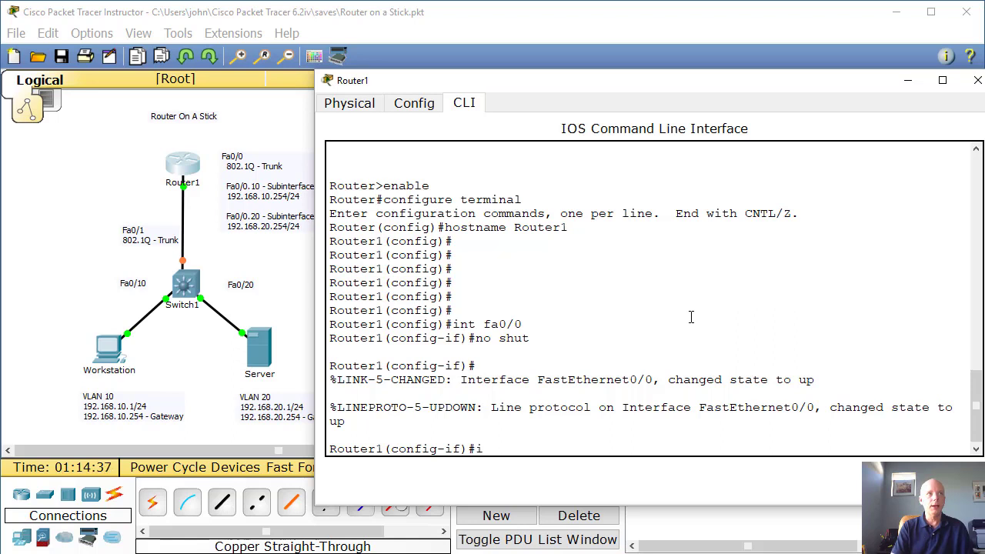
text(nterface)
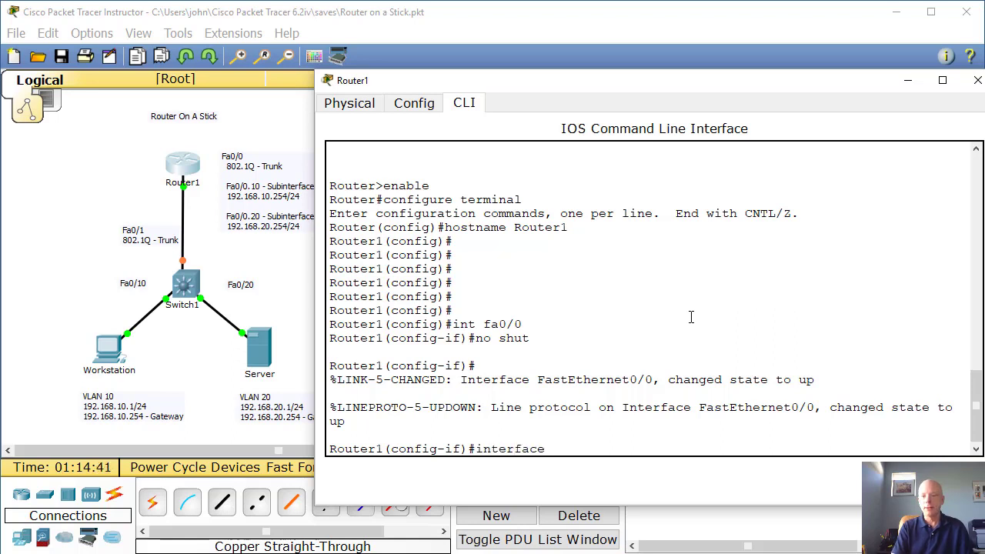
text( fa)
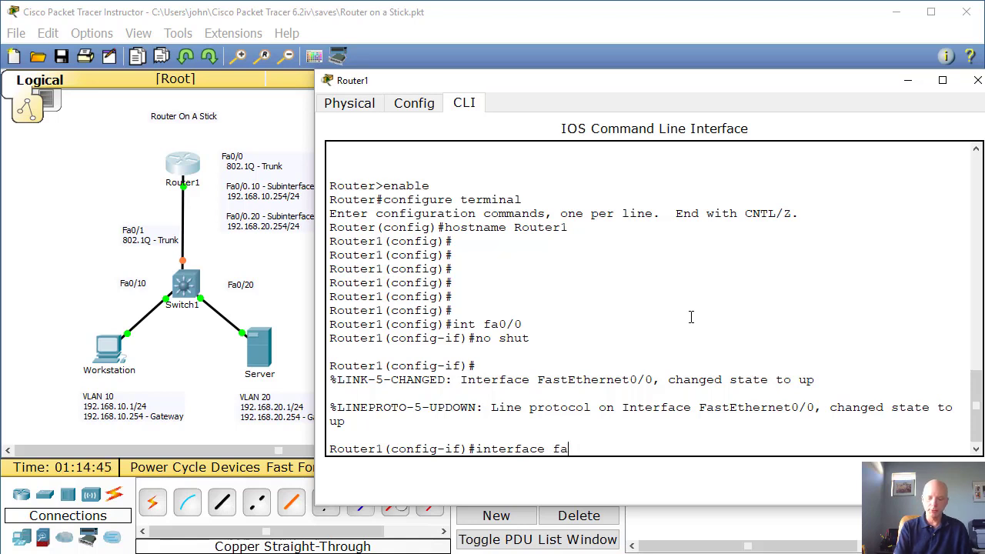
text(0/0.)
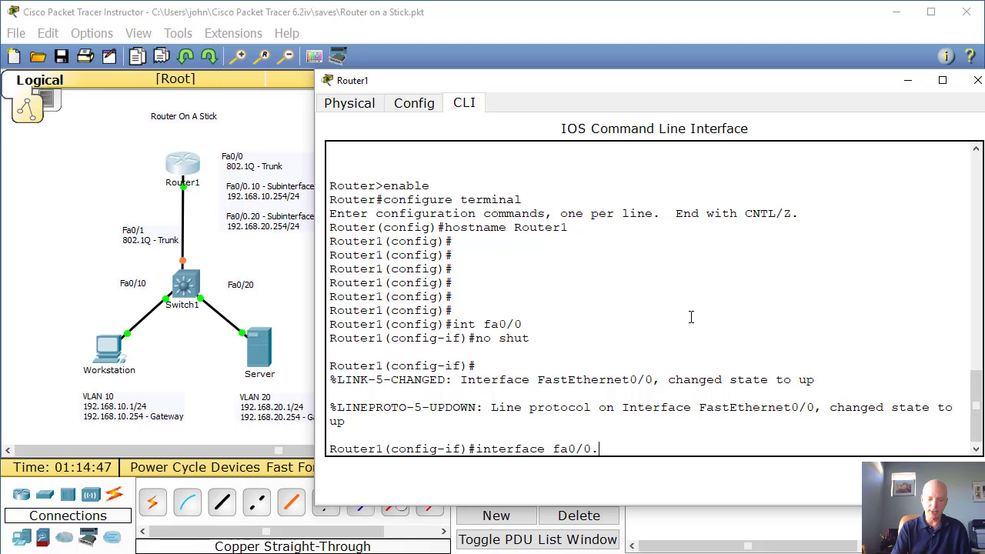
text(10)
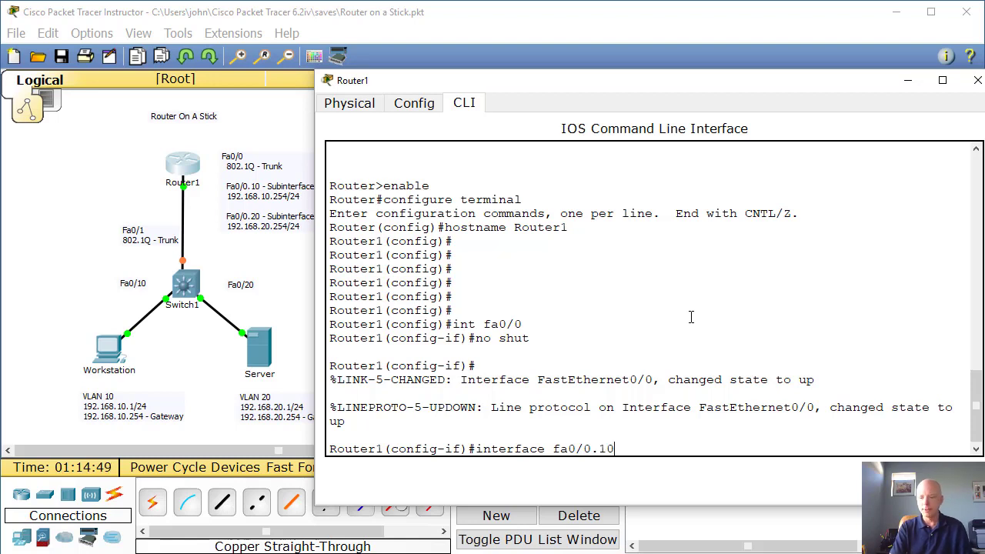
key(Return)
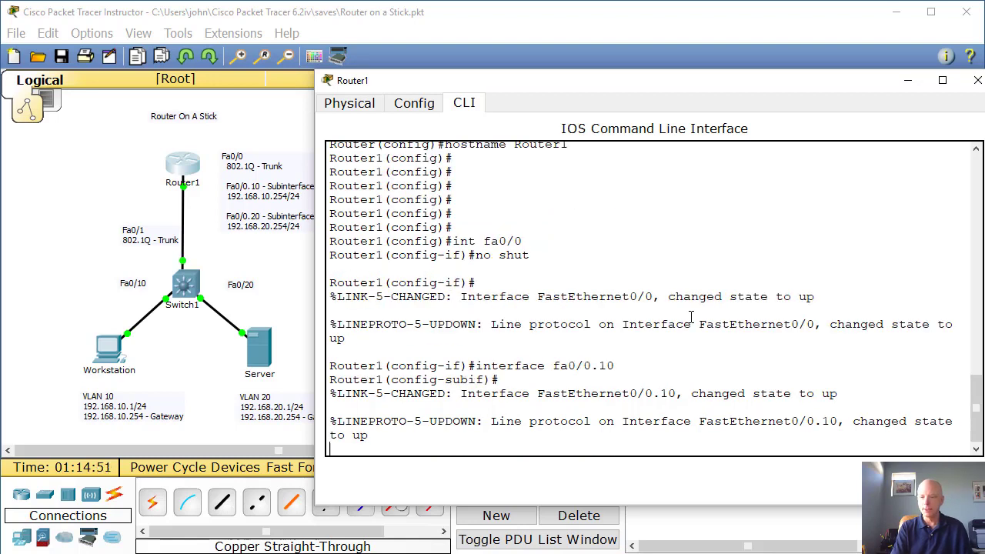
key(Return)
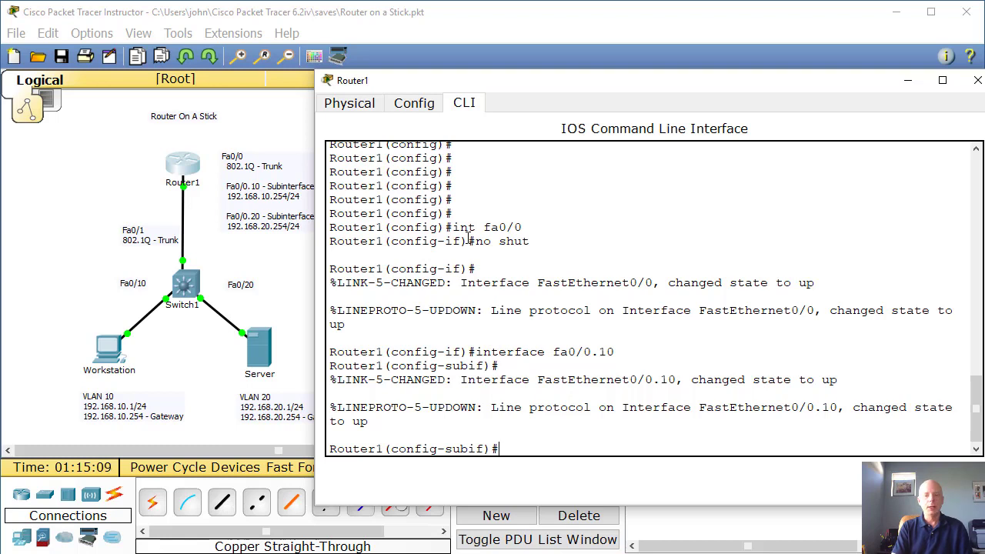
Tag Fa0/0.10 with dot1q VLAN 10 and address it 192.168.10.254 255.255.255.0.
text(enca)
key(Tab)
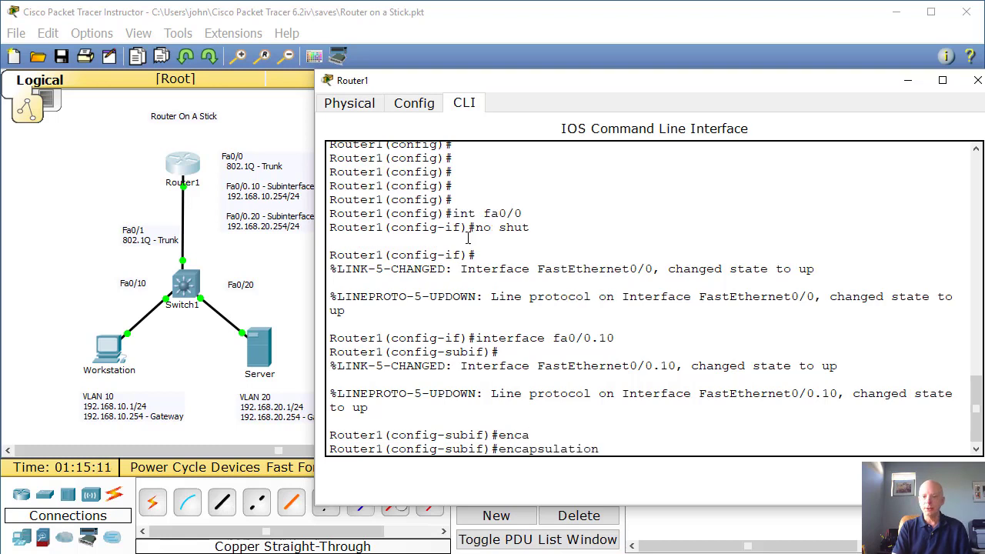
text(dot1q)
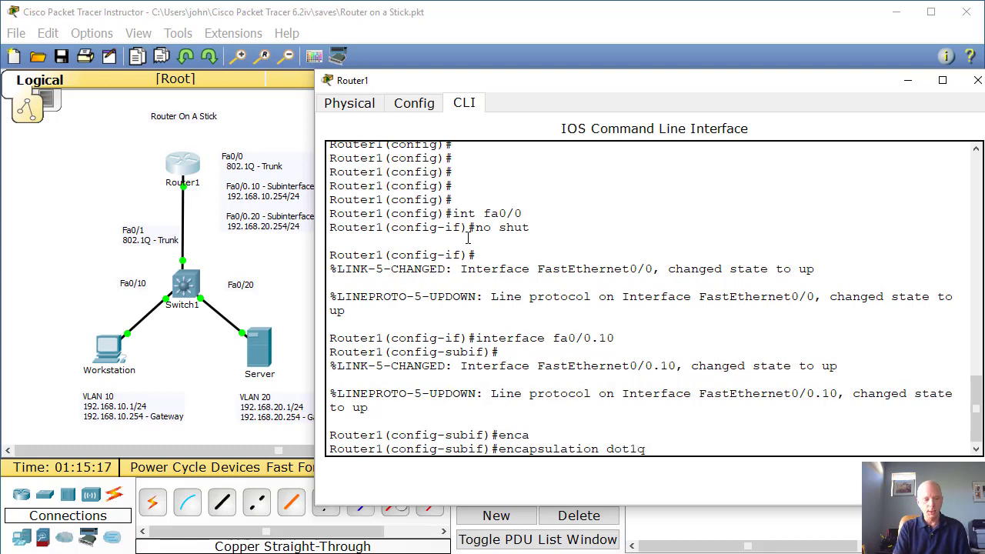
text( 10)
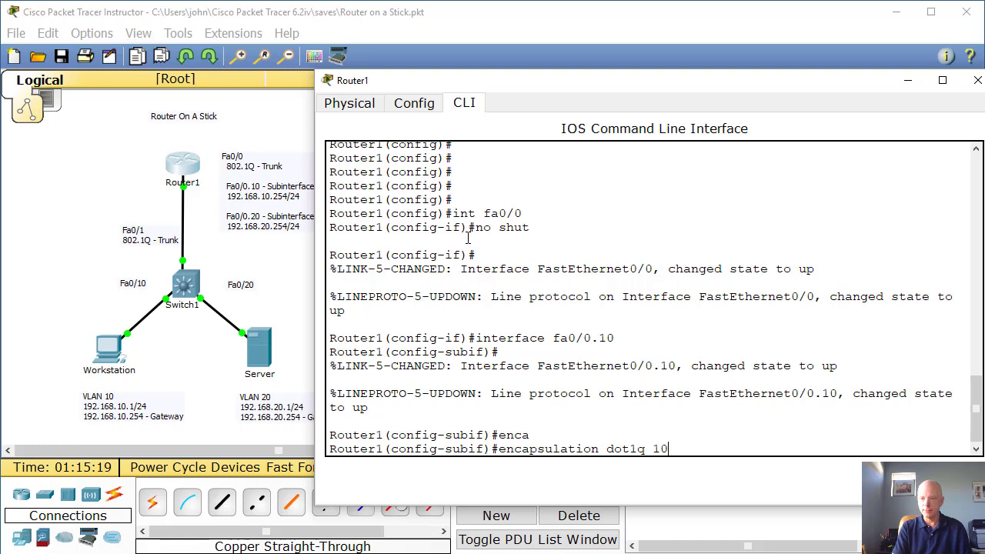
key(Return)
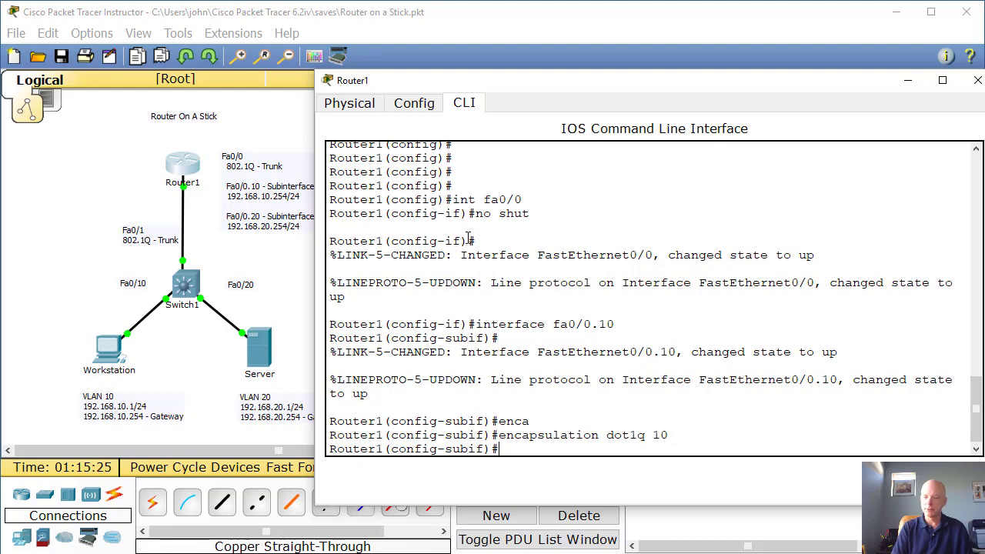
text(ip a)
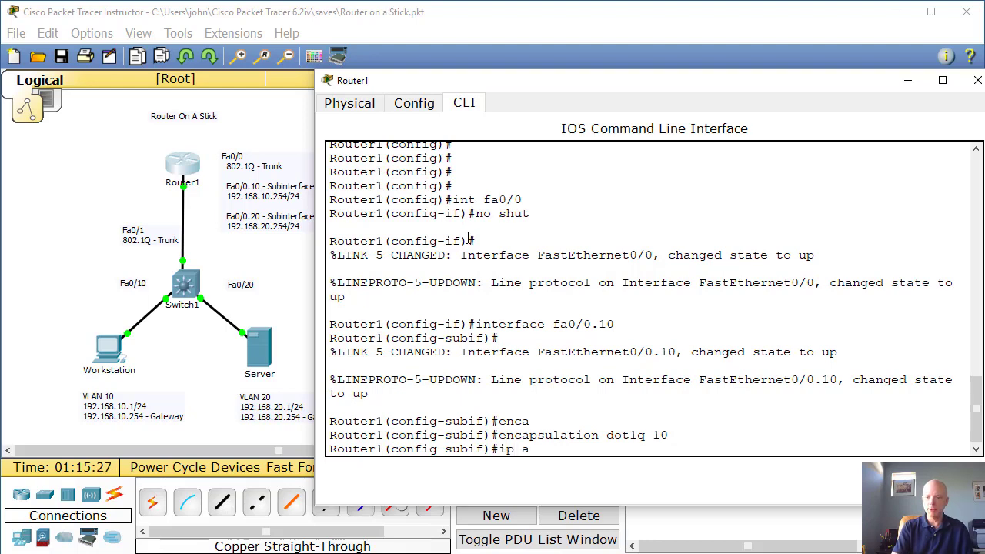
text(ddress)
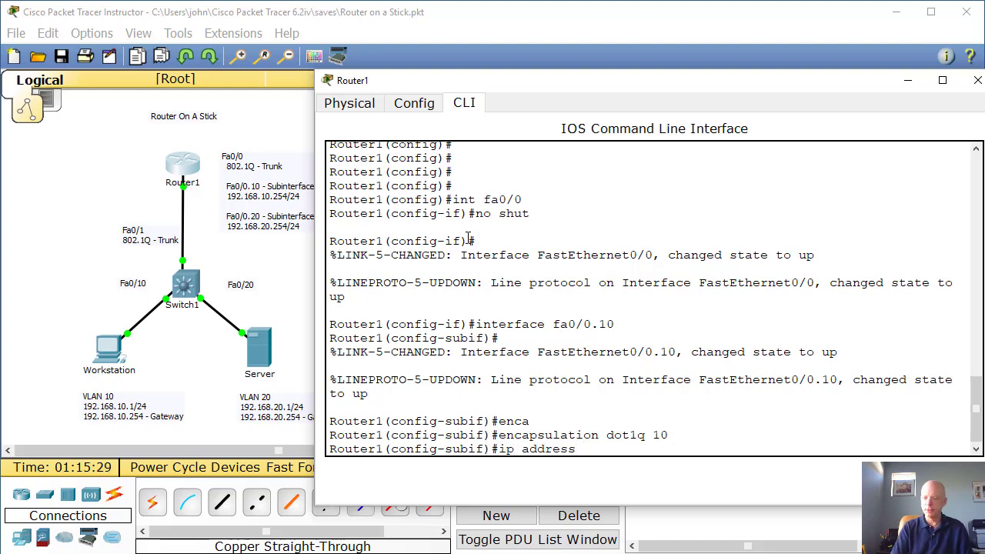
text( 192.168)
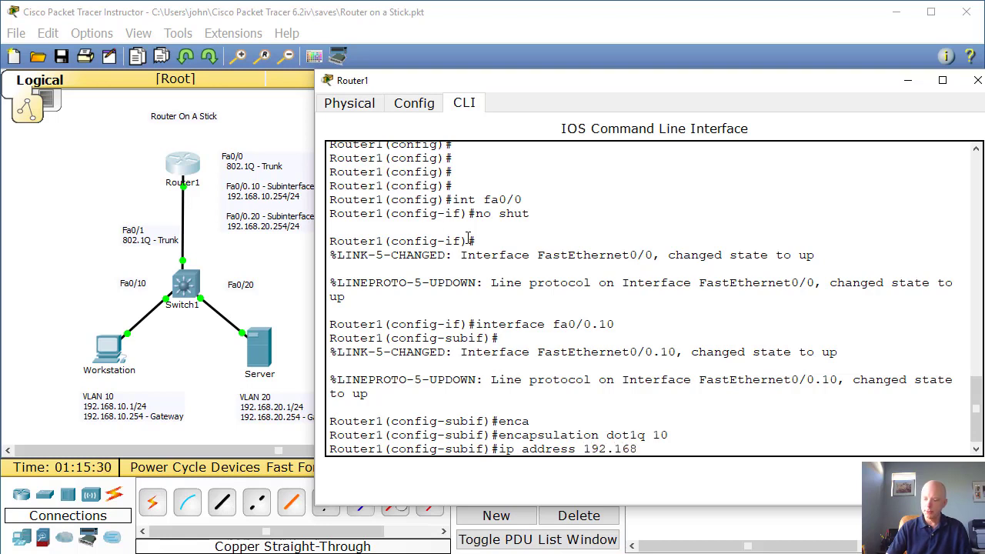
text(.10.254)
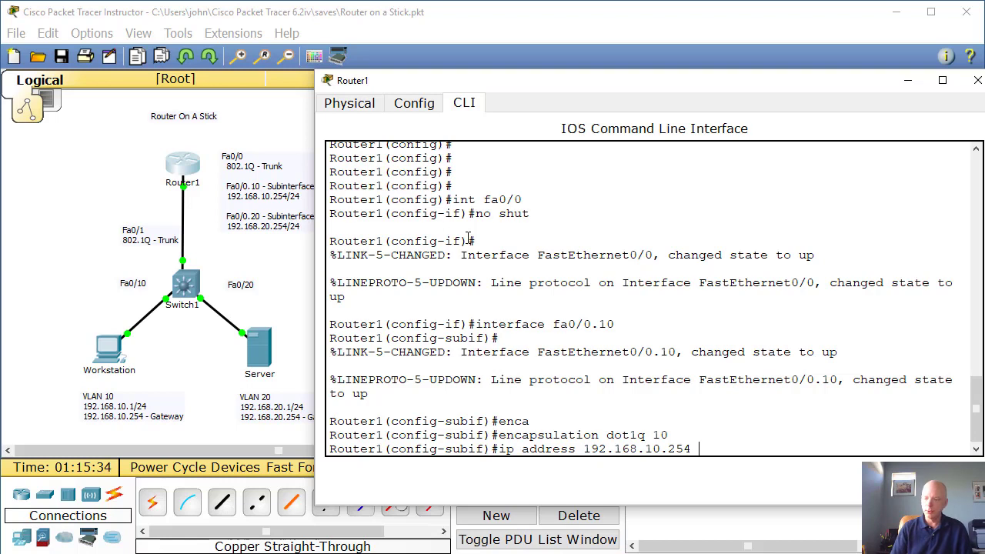
text( 255.255)
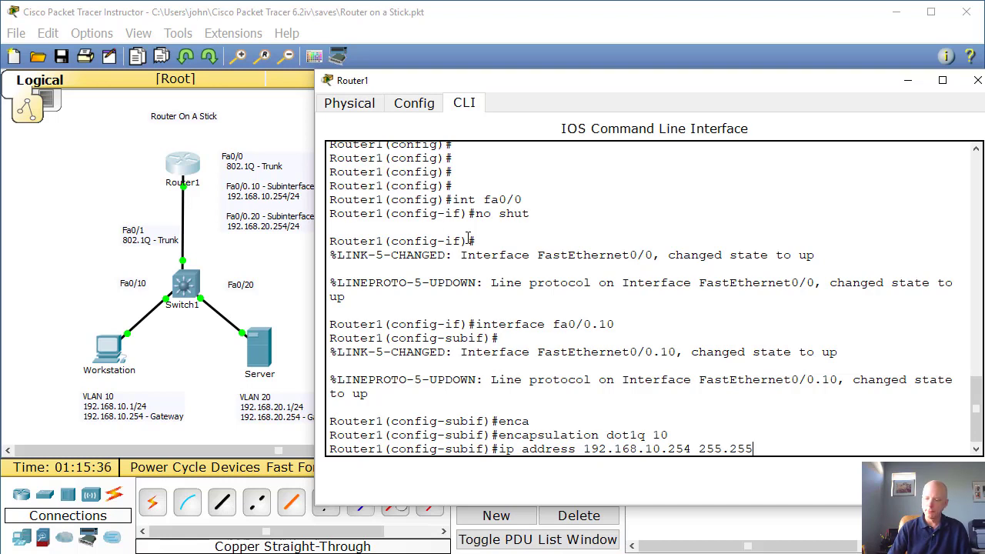
text(.255.0)
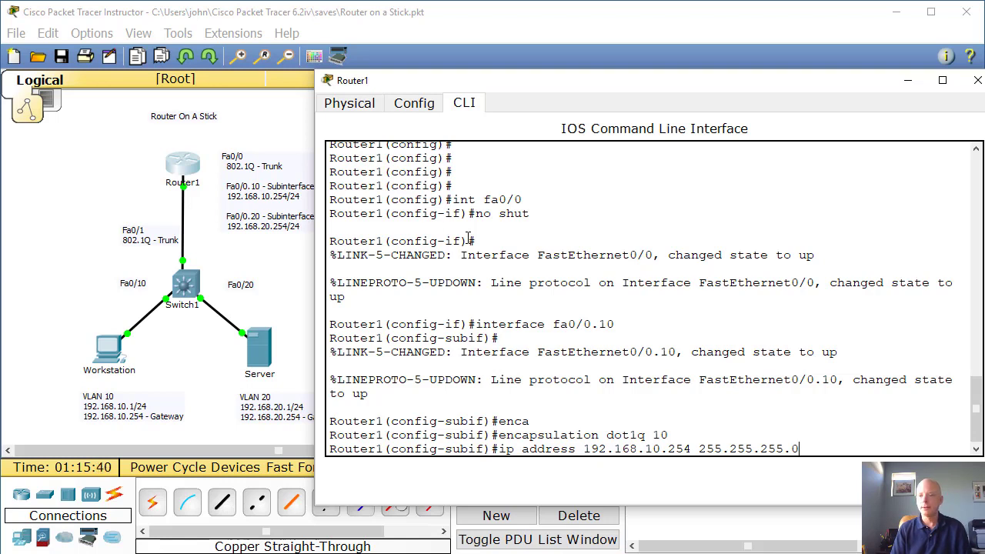
key(Return)
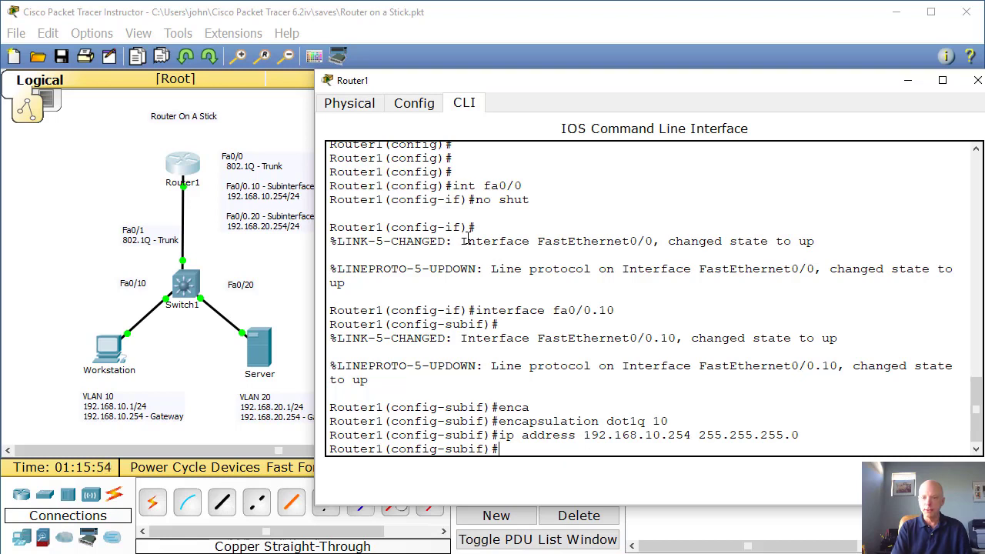
Create subinterface Fa0/0.20 and tag it with dot1q encapsulation for VLAN 20.
text(int fa)
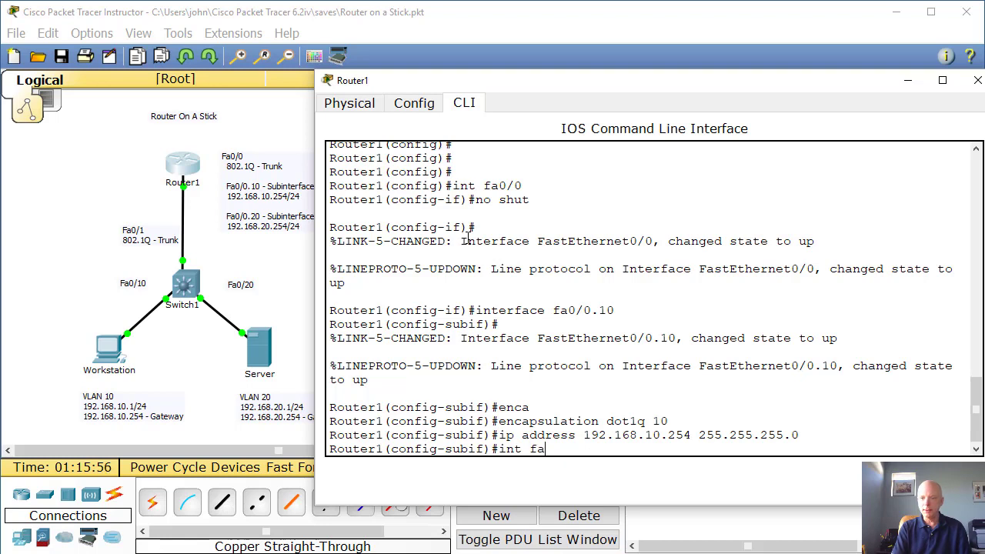
text(0/0.20)
key(Return)
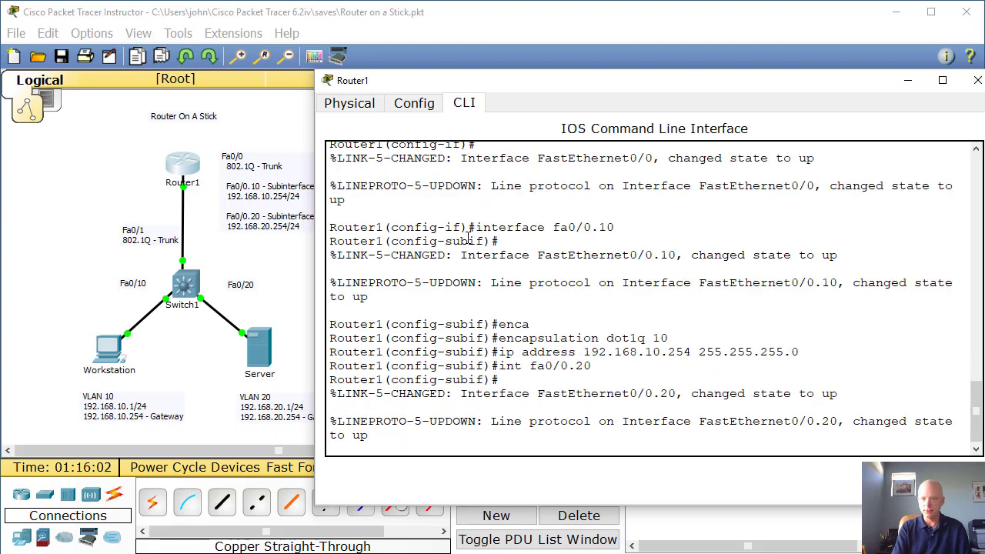
key(Return)
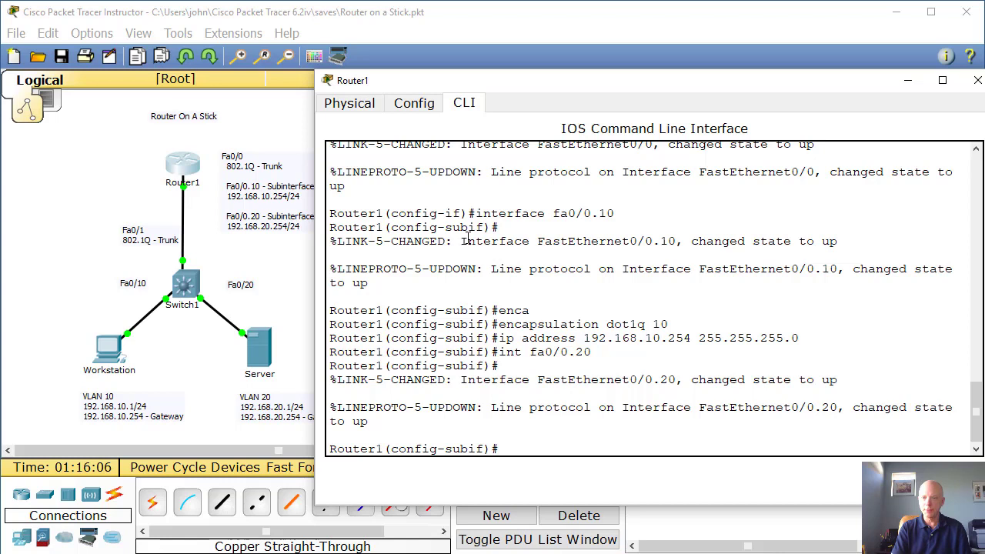
text(enc)
key(Tab)
text(dot1q)
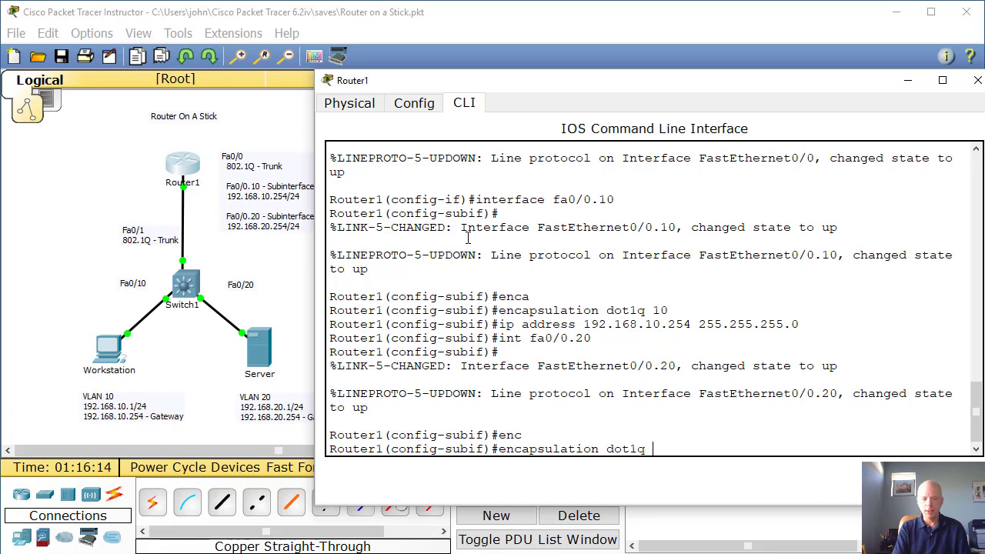
text( 20)
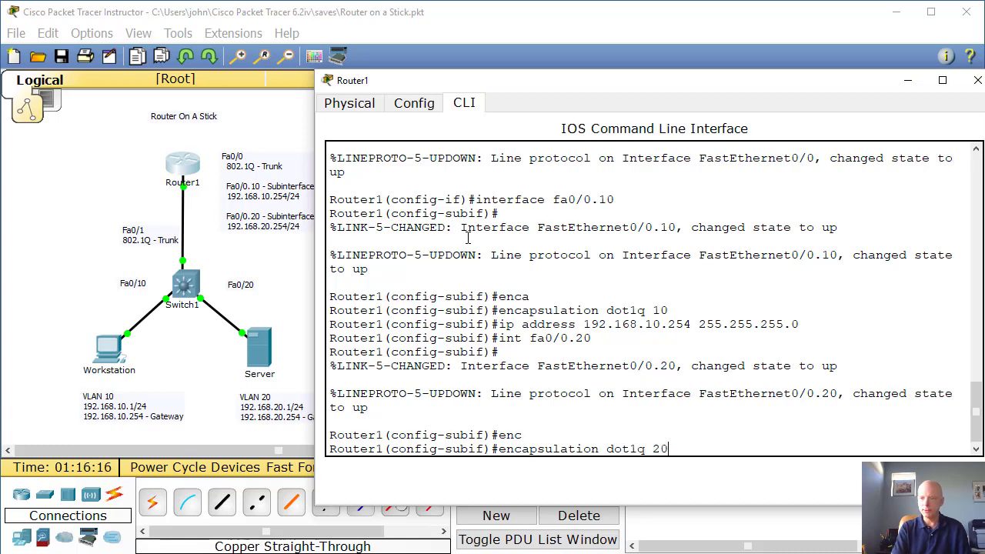
key(Return)
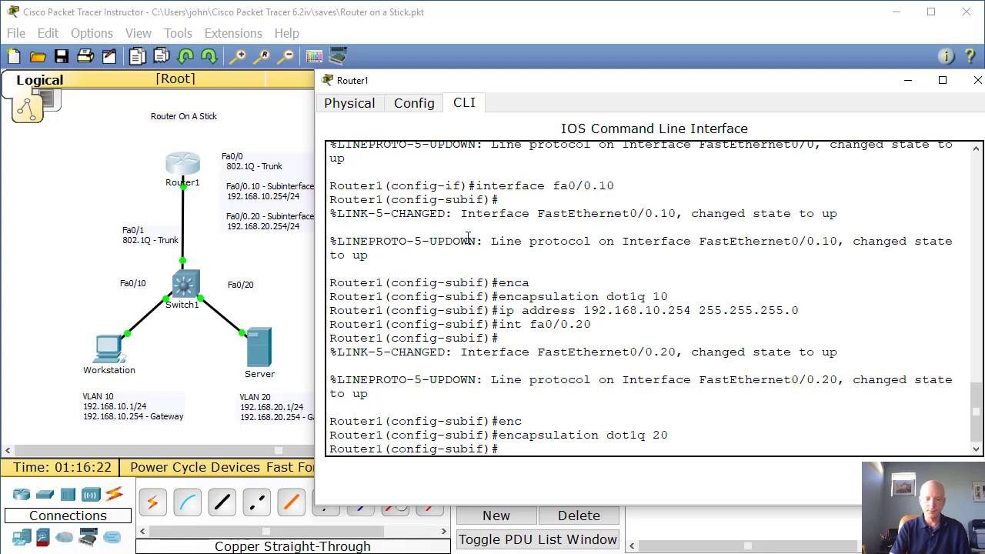
Assign Fa0/0.20 the address 192.168.20.254 255.255.255.0 and exit subinterface configuration.
text(ip address)
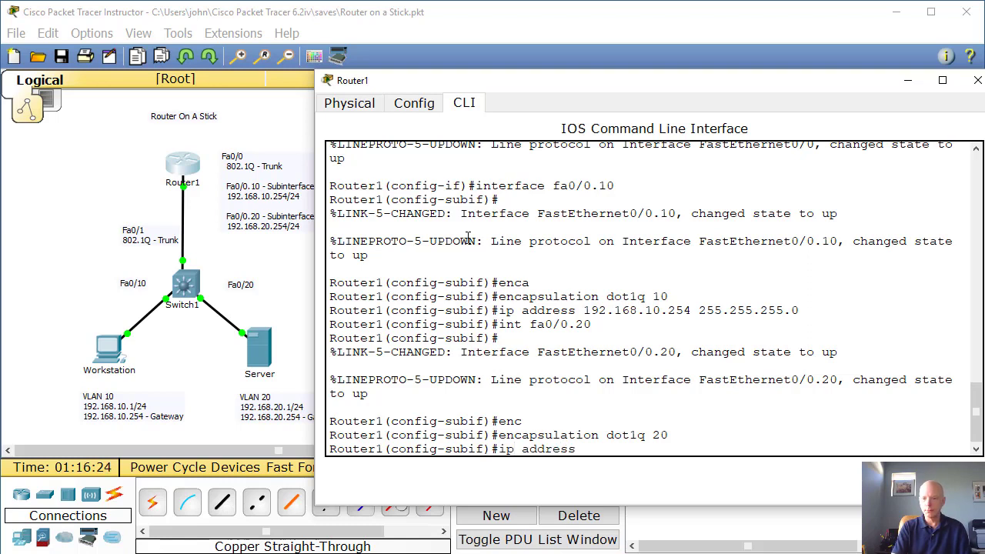
text( 192.168.)
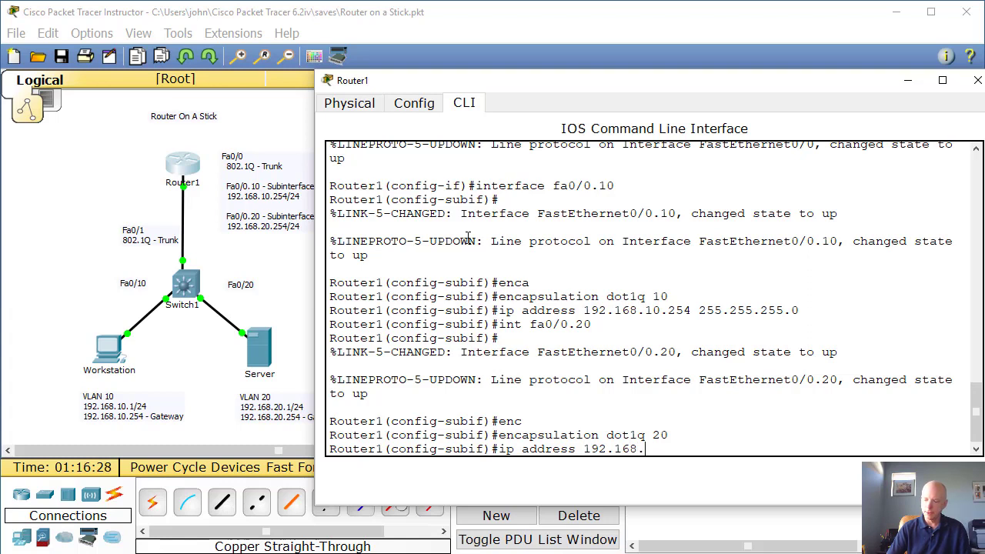
text(20.254 255.255.255.0)
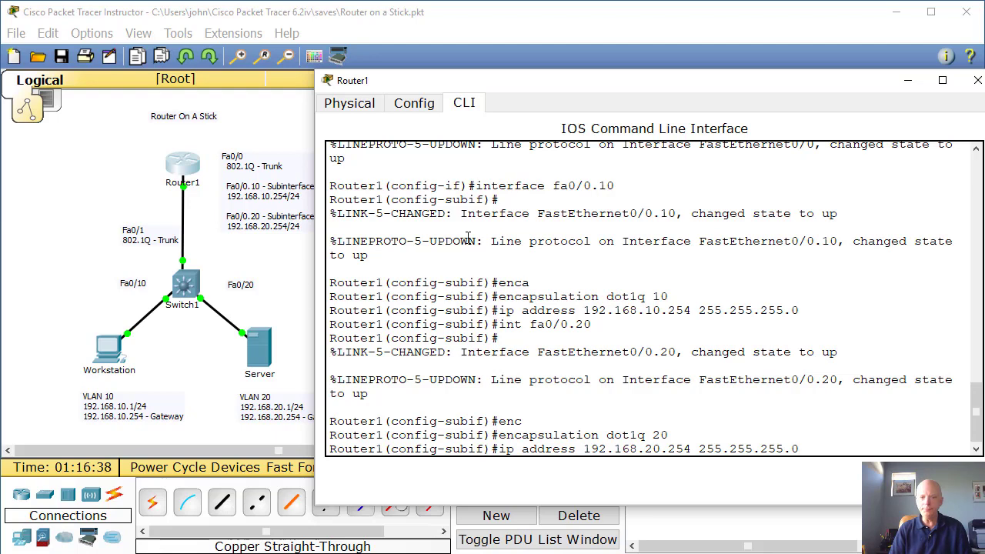
key(Return)
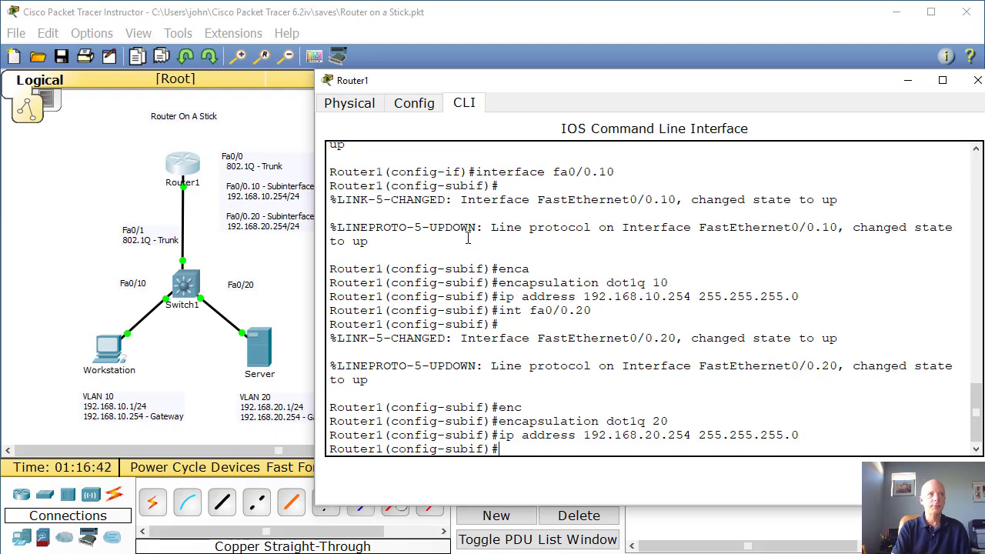
text(exit)
key(Return)
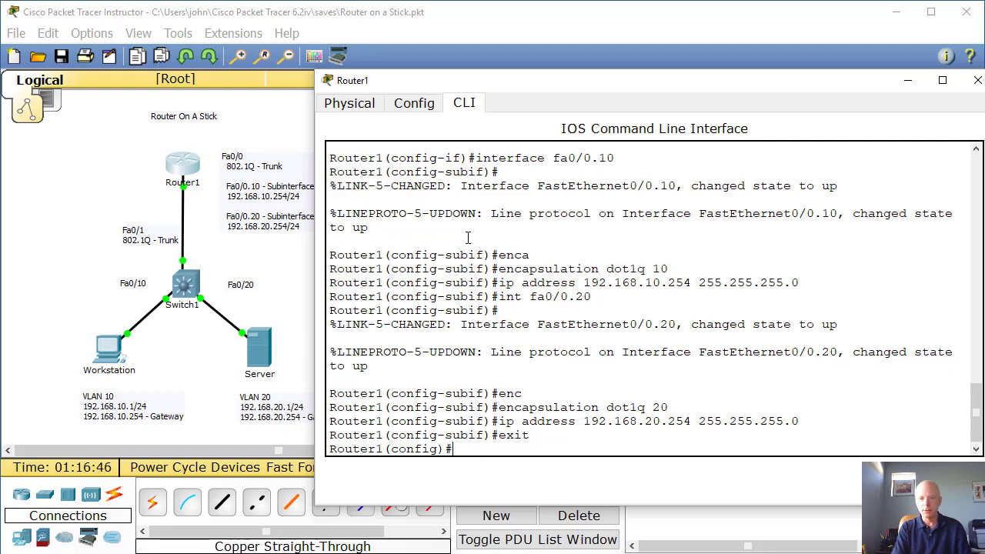
Return to privileged mode and display Router1's routing table with 'show ip route'.
text(exit)
key(Return)
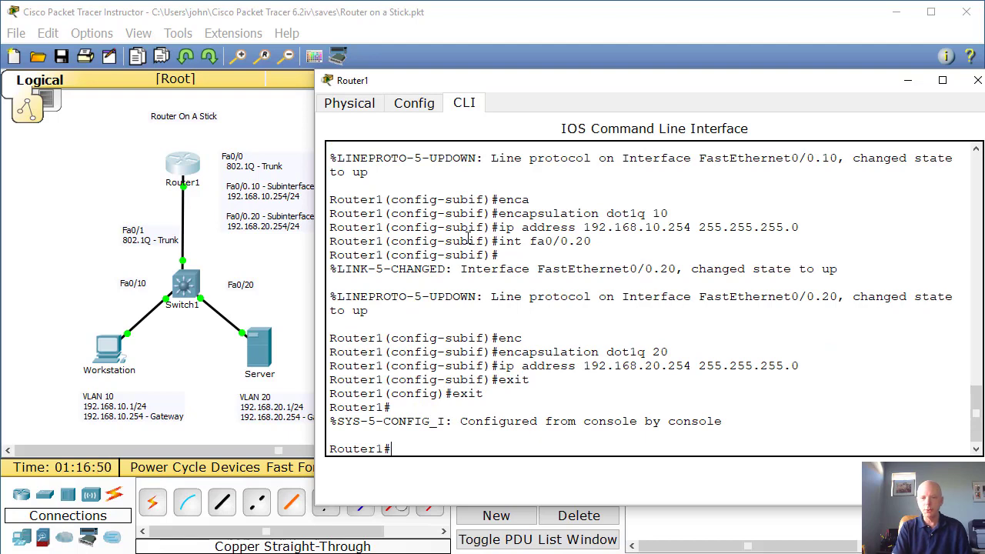
text(show ip route)
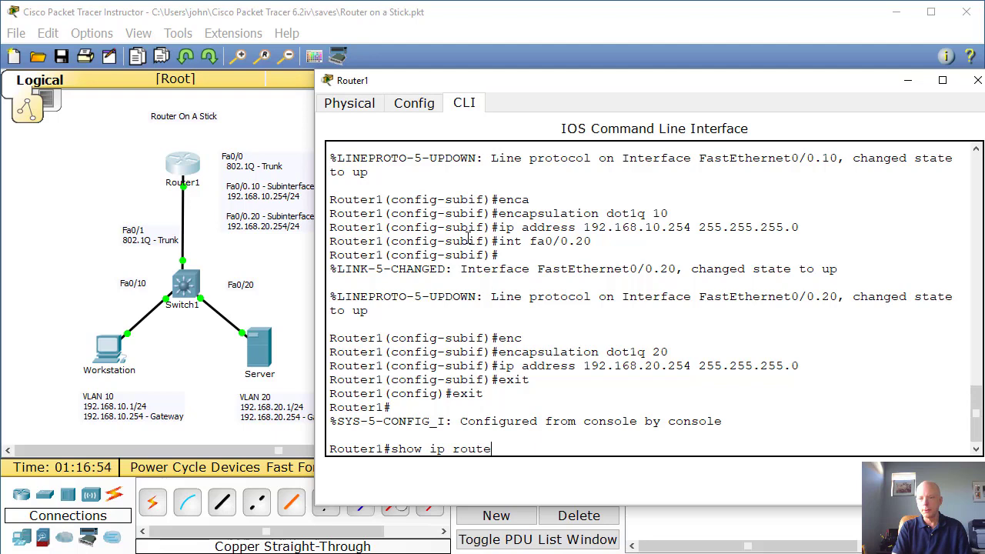
key(Return)
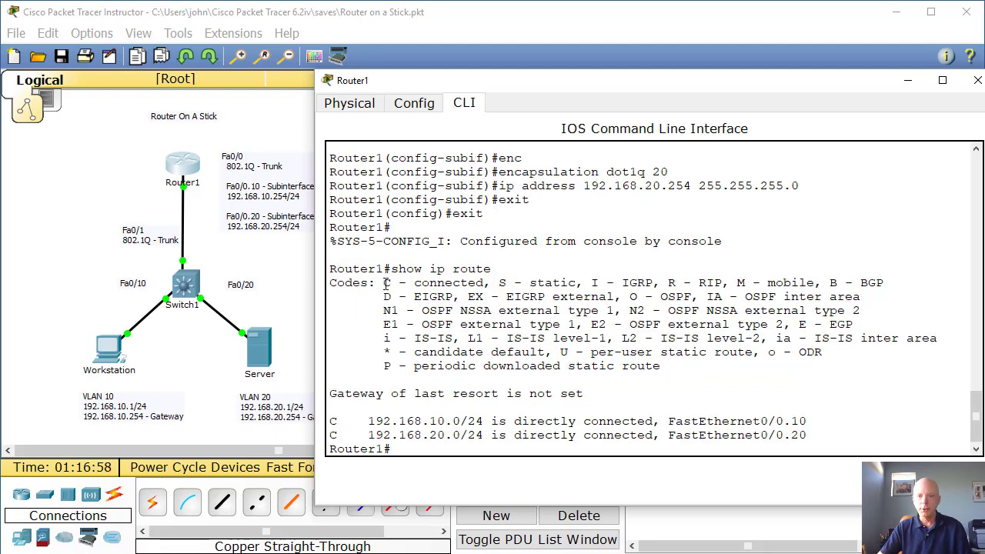
Highlight the connected routes 192.168.10.0/24 and 192.168.20.0/24 in the routing table.
drag(383, 282, 487, 283)
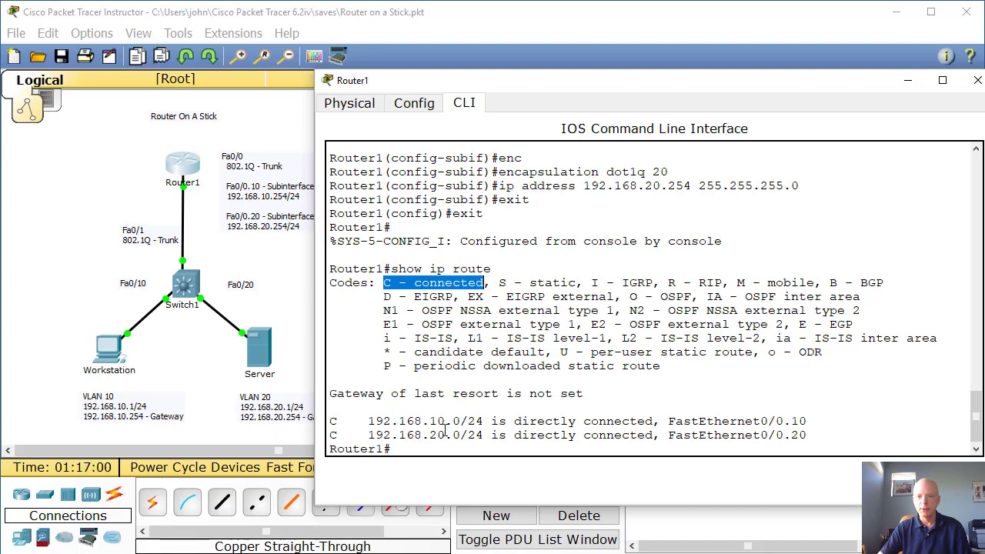
drag(333, 421, 487, 422)
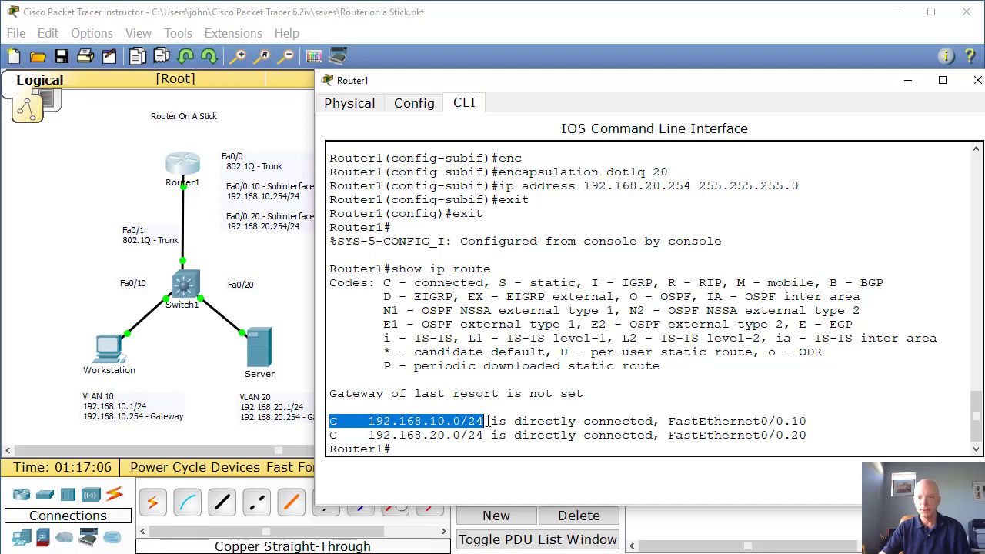
drag(486, 421, 808, 421)
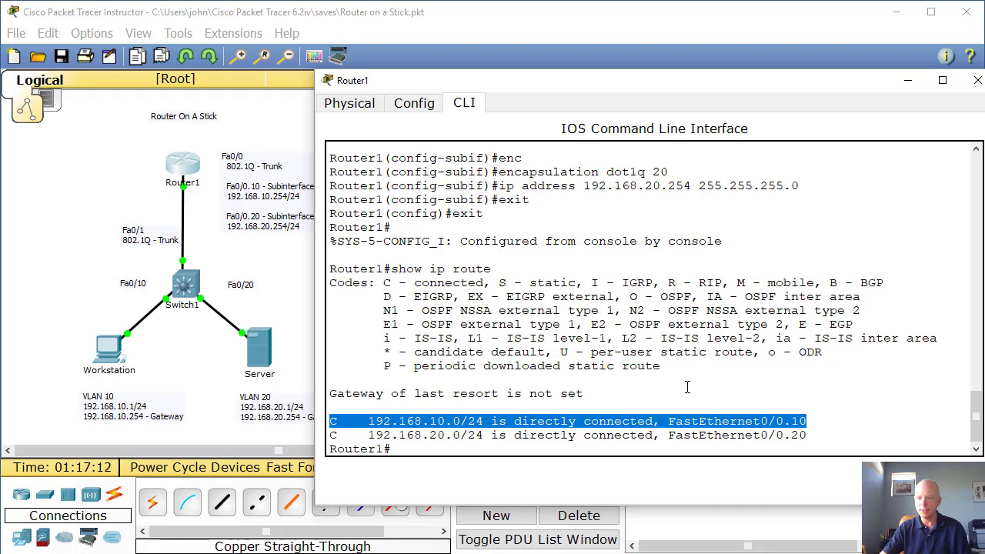
drag(370, 435, 808, 436)
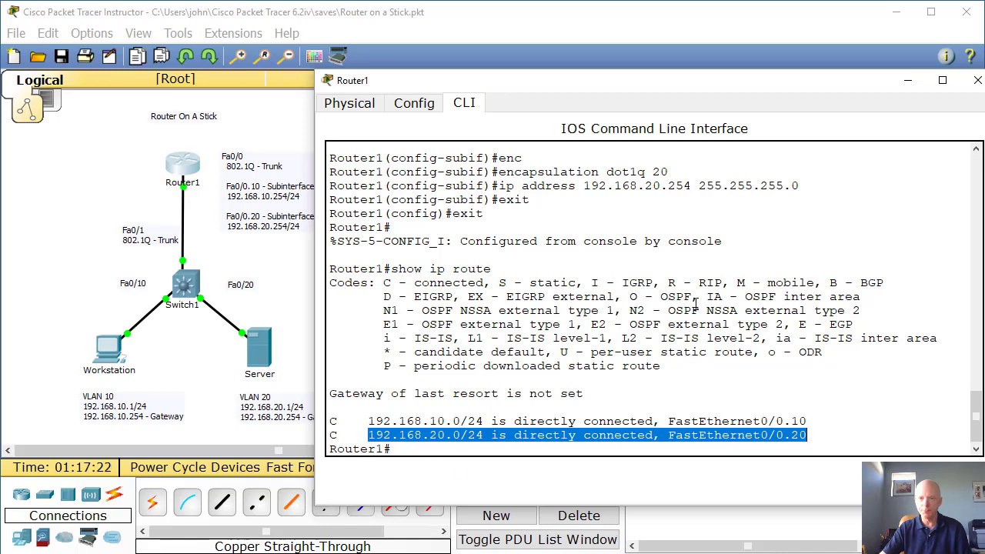
Close Router1's window and open Switch1's configuration window.
click(976, 81)
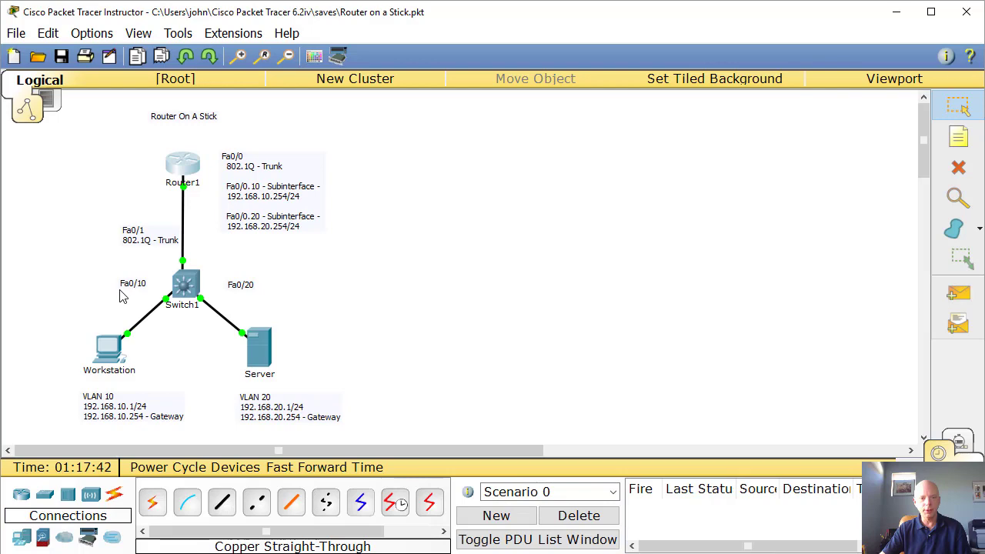
click(184, 285)
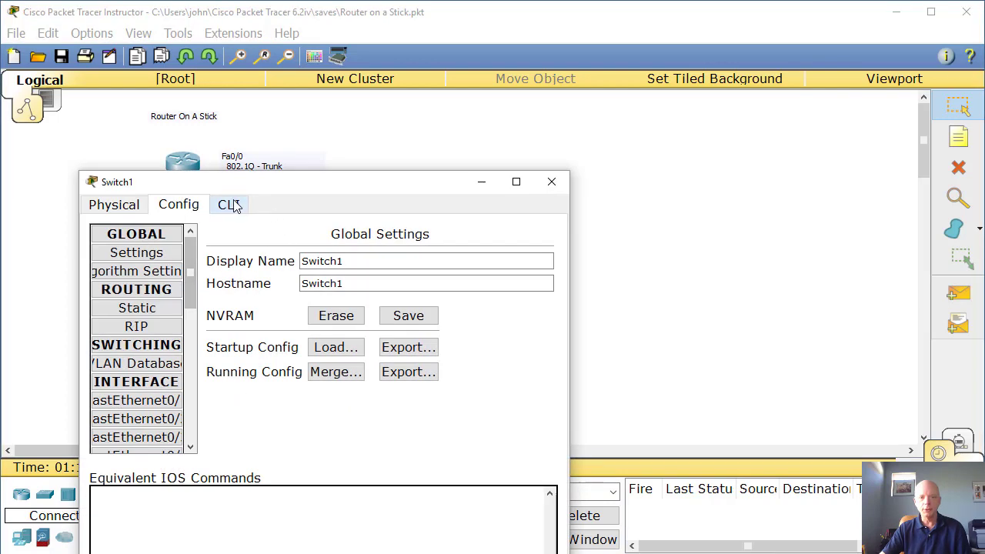
Open Switch1's CLI and resize and move its window beside the topology.
click(229, 204)
drag(570, 281, 858, 293)
drag(433, 191, 658, 87)
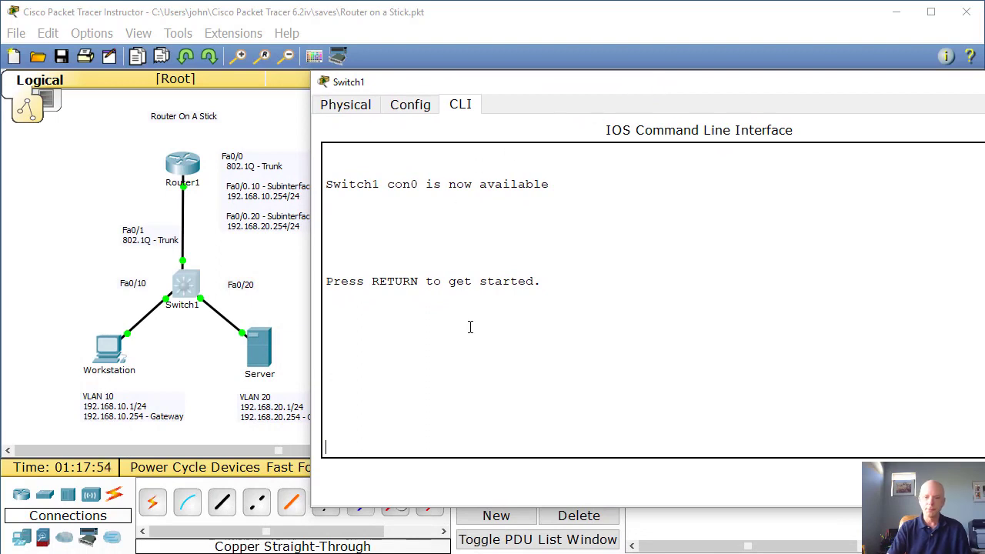
Enter privileged mode with 'en' and global configuration mode with 'conf t' on Switch1.
key(Return)
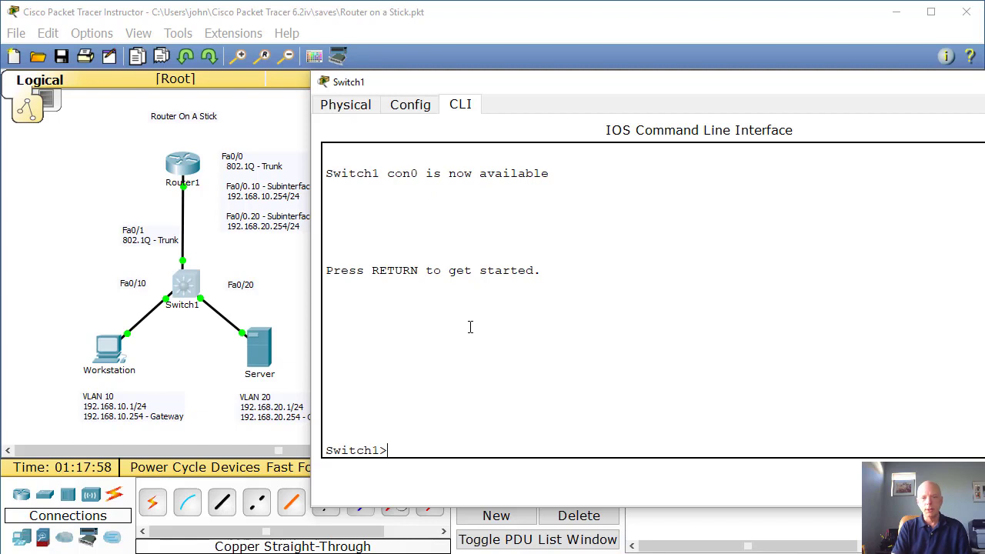
text(en)
key(Return)
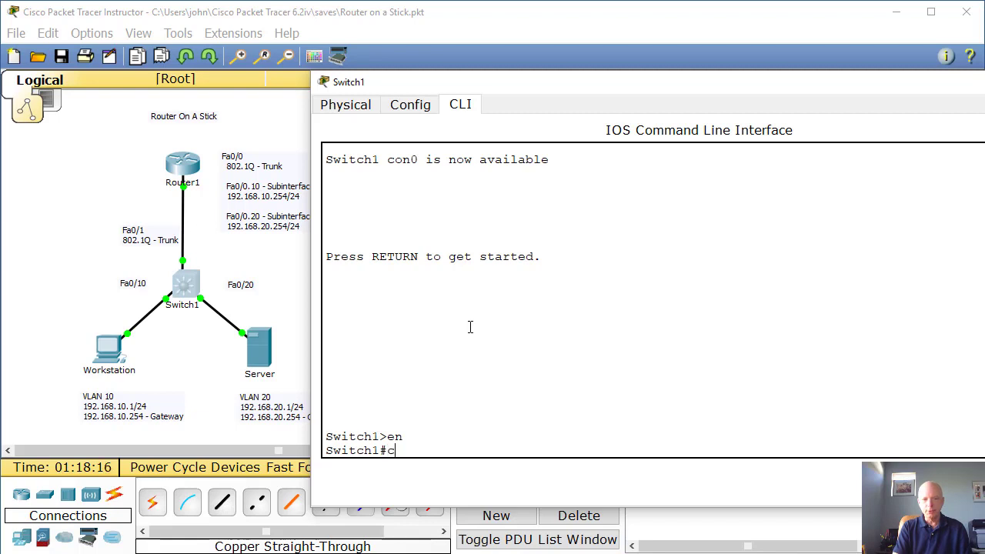
text(onf t)
key(Return)
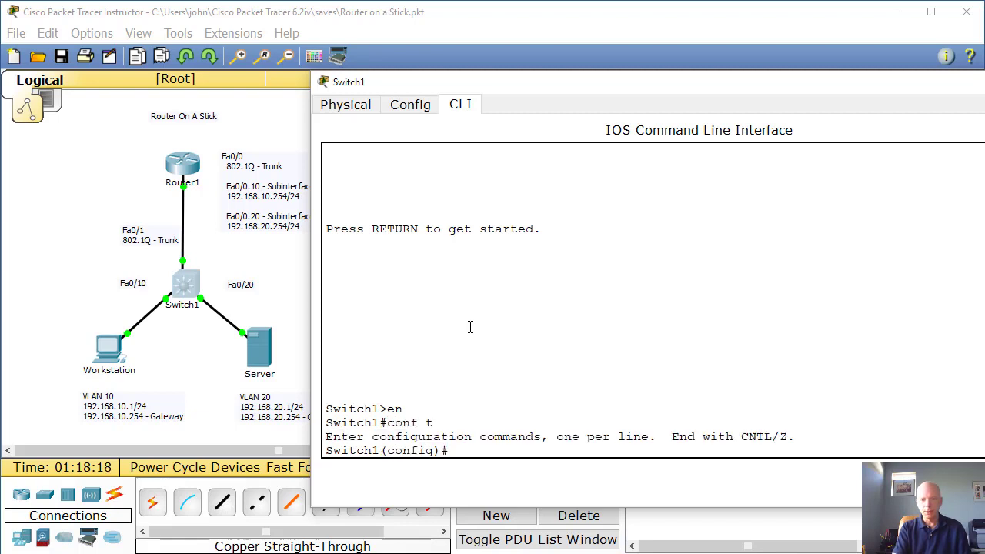
text(do )
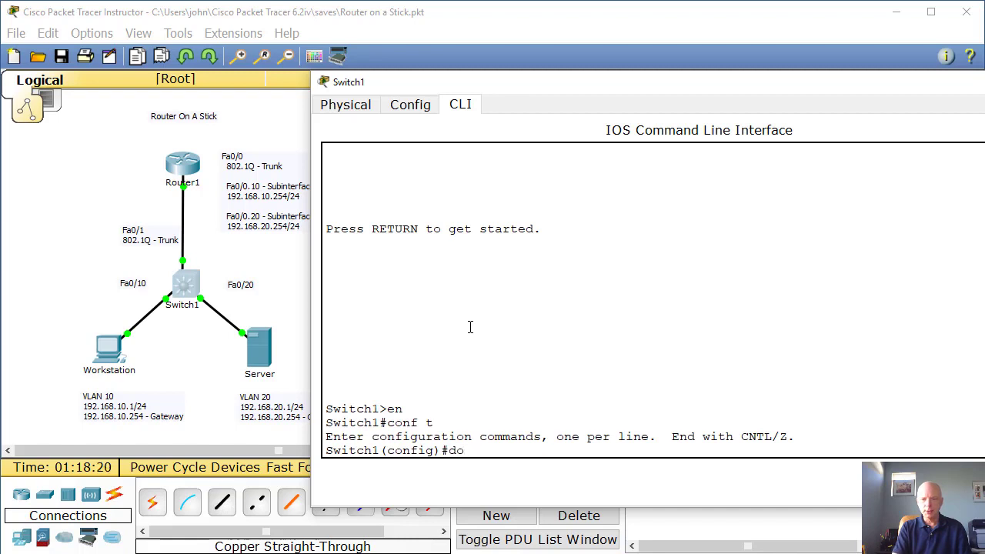
text(show vlan)
key(Return)
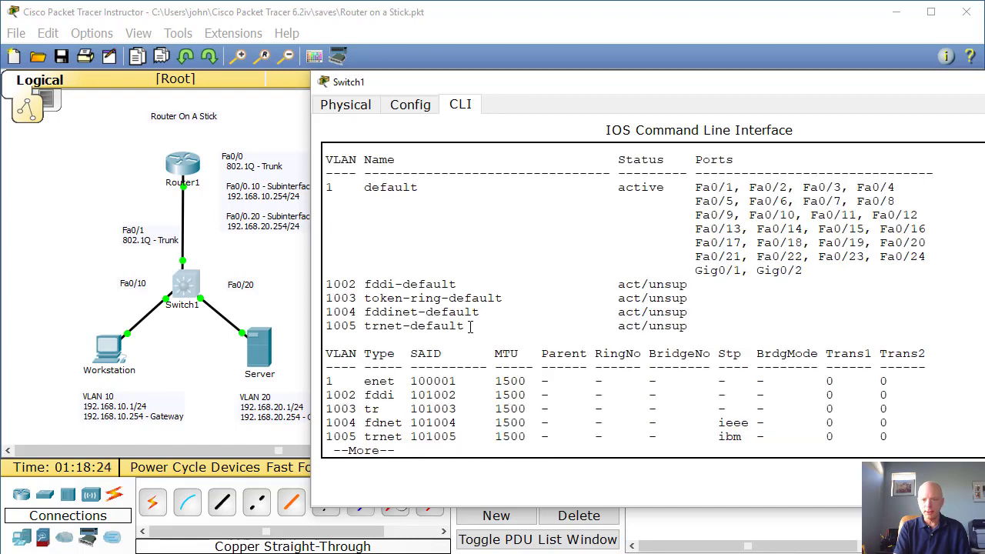
key(space)
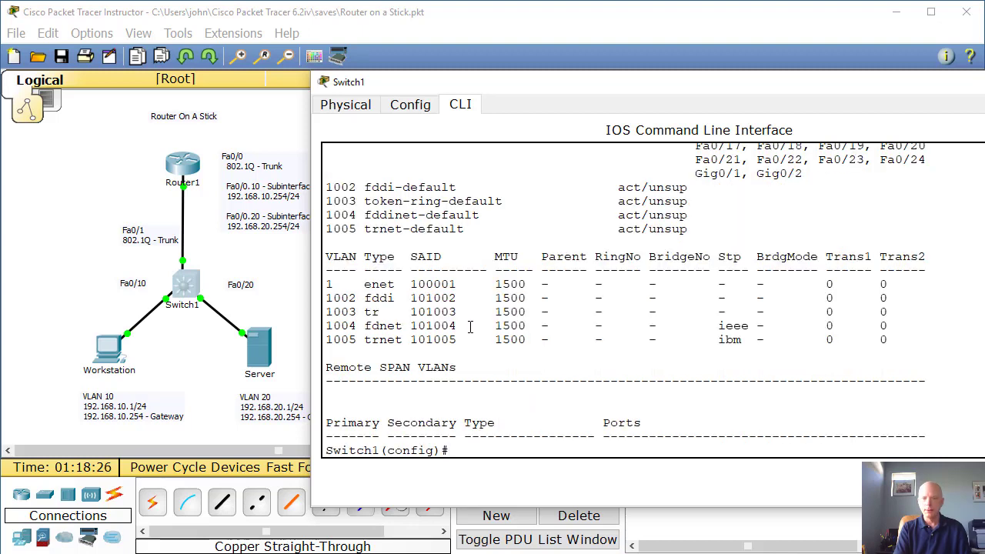
scroll(490, 267, up, 4)
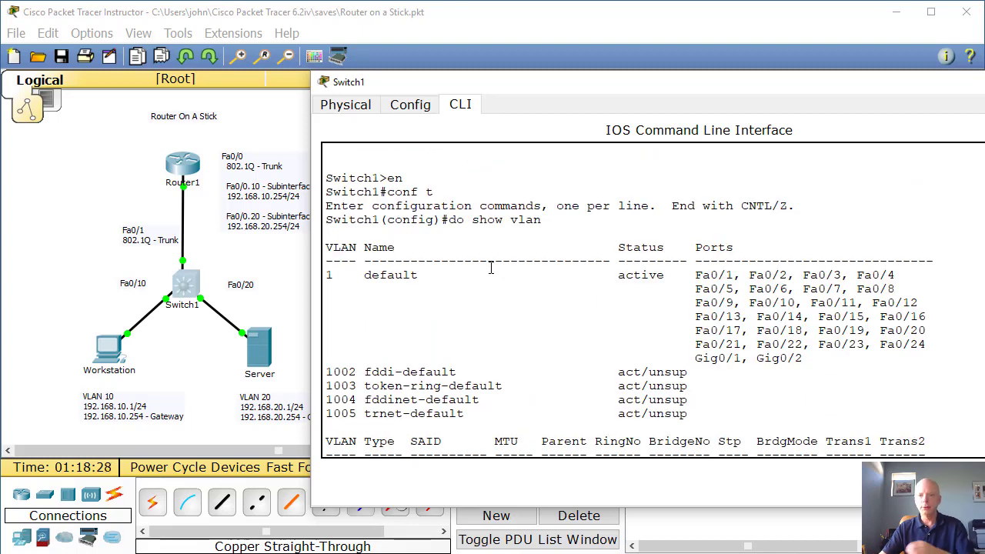
double_click(329, 275)
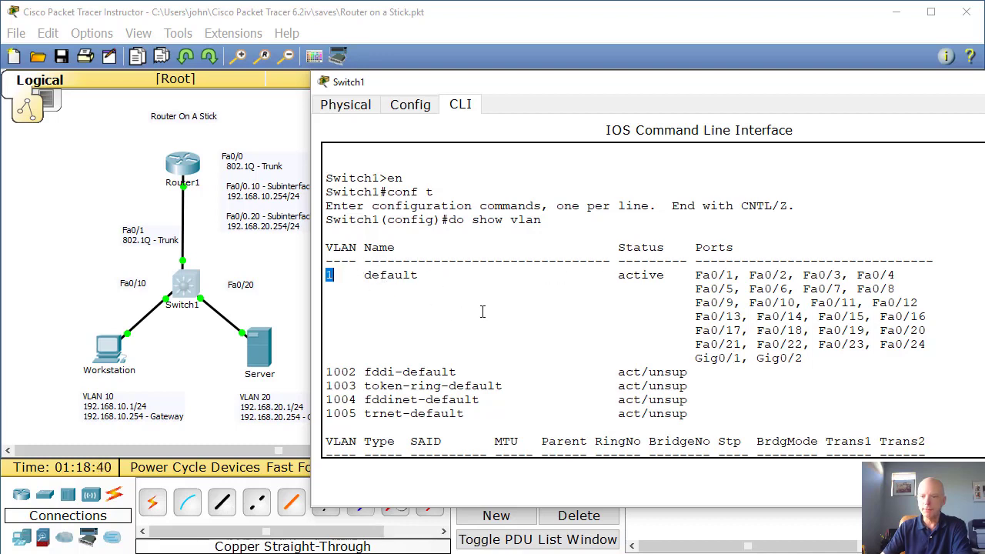
drag(327, 372, 697, 416)
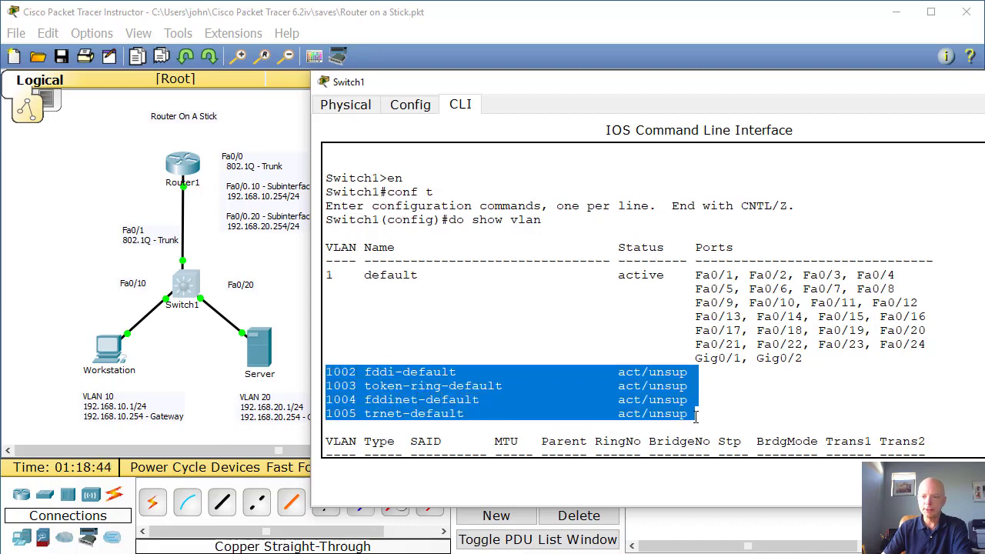
click(498, 401)
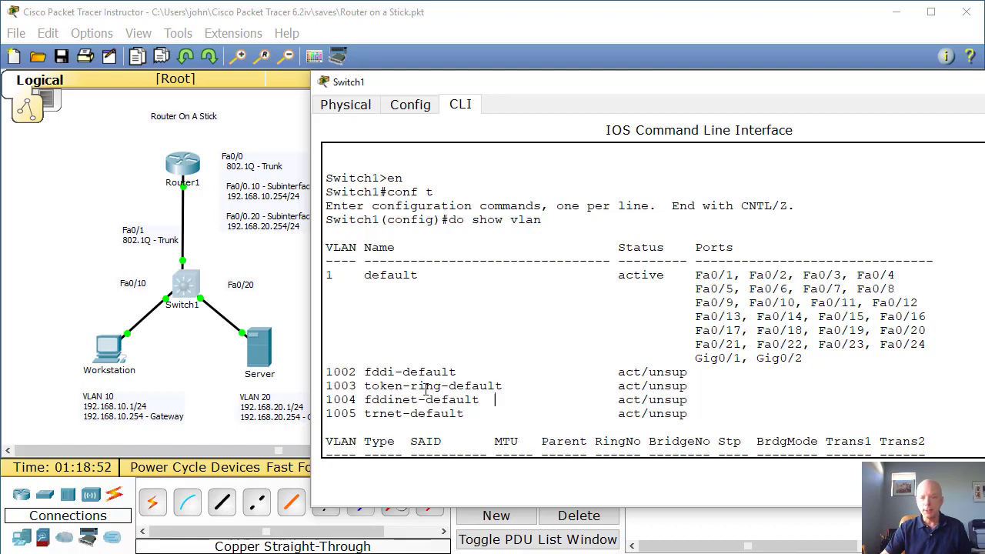
scroll(426, 389, down, 5)
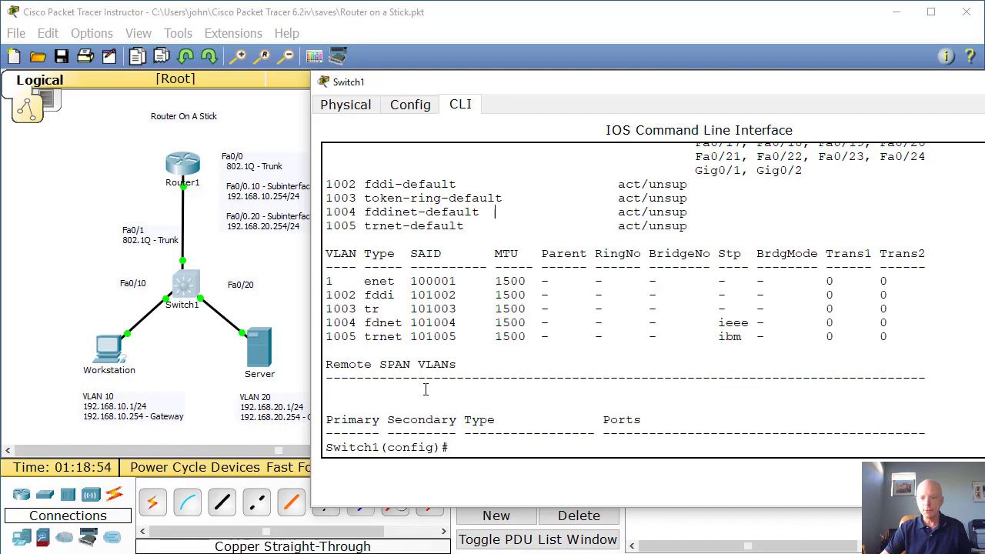
key(Return)
key(Return)
key(Return)
key(Return)
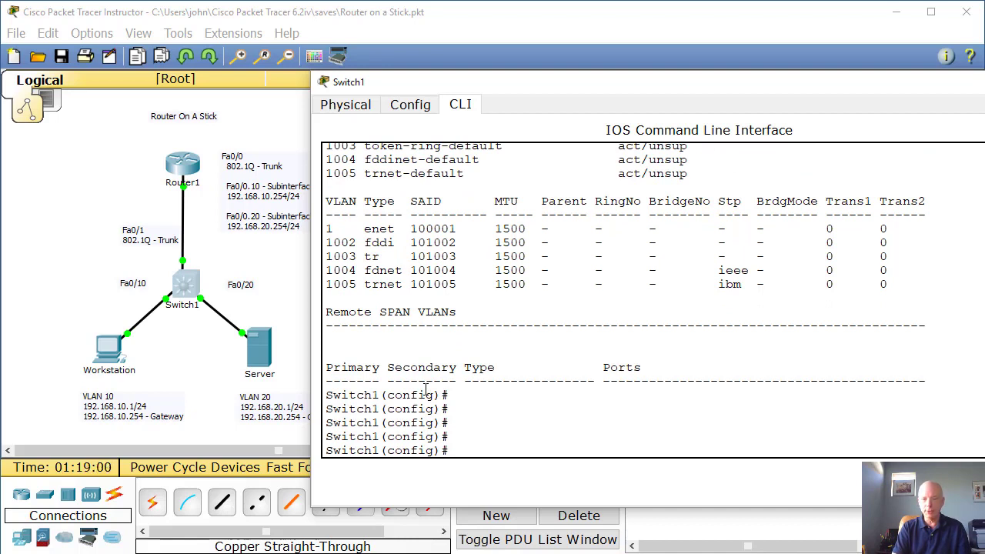
Create VLAN 10 on Switch1 and name it VLAN10.
text(vlan 10)
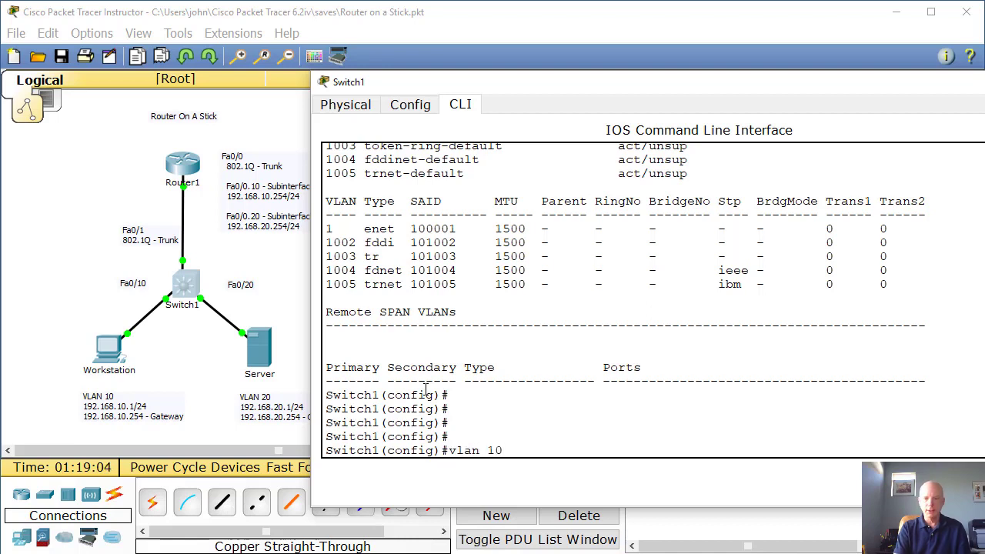
key(Return)
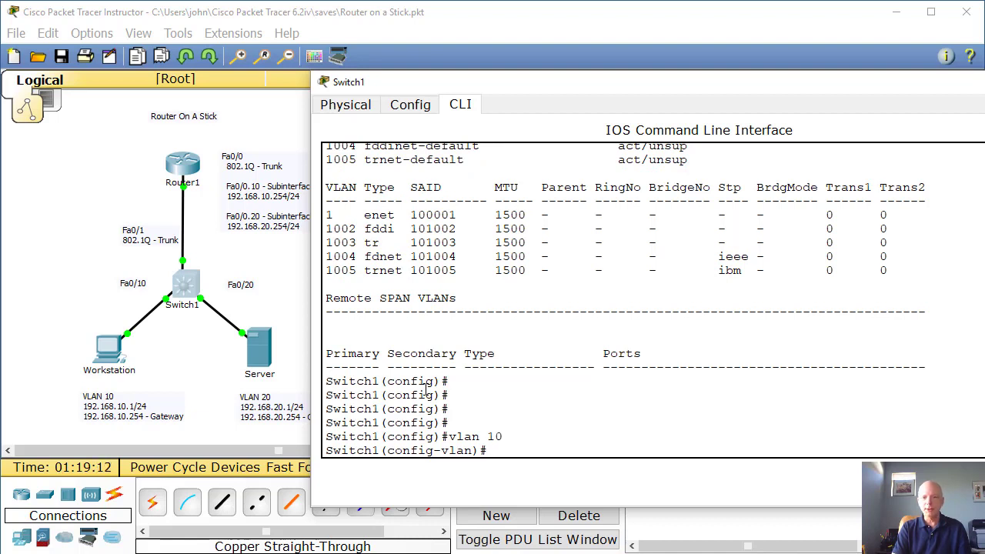
scroll(451, 262, up, 6)
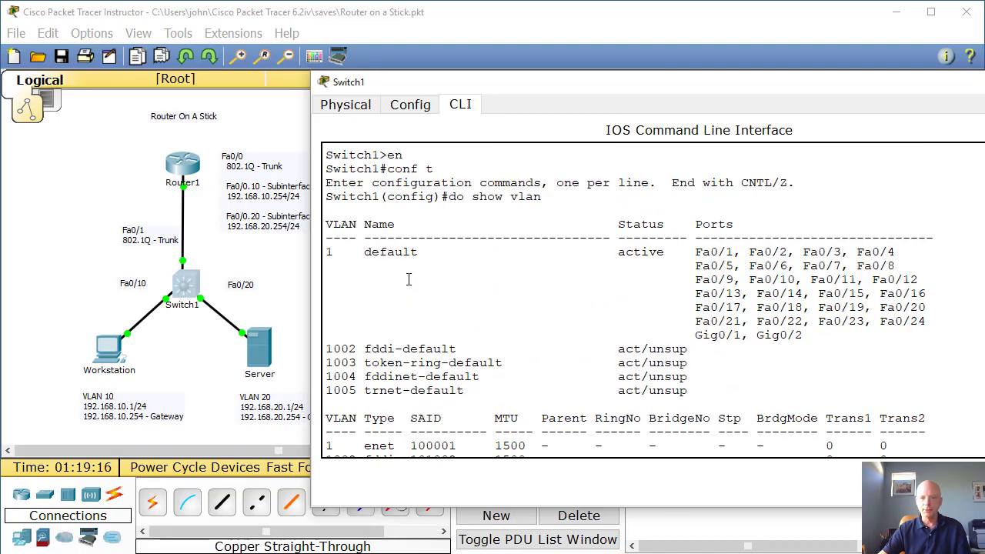
scroll(413, 266, down, 6)
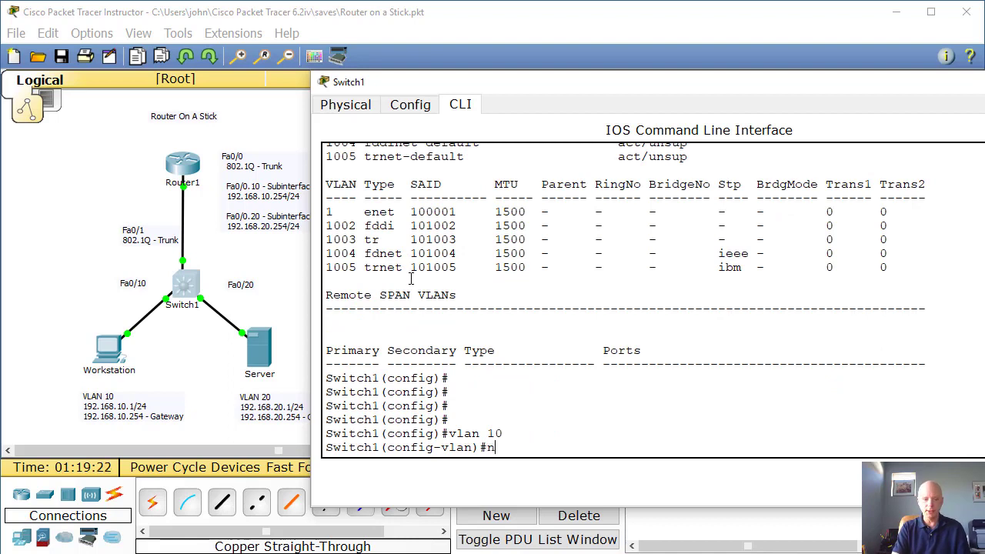
text(ame V)
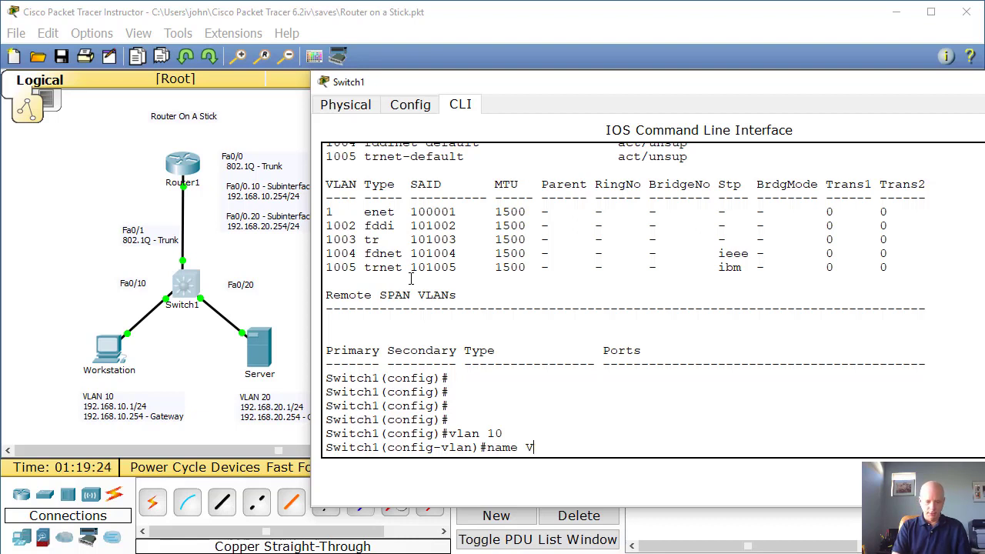
text(LAN10)
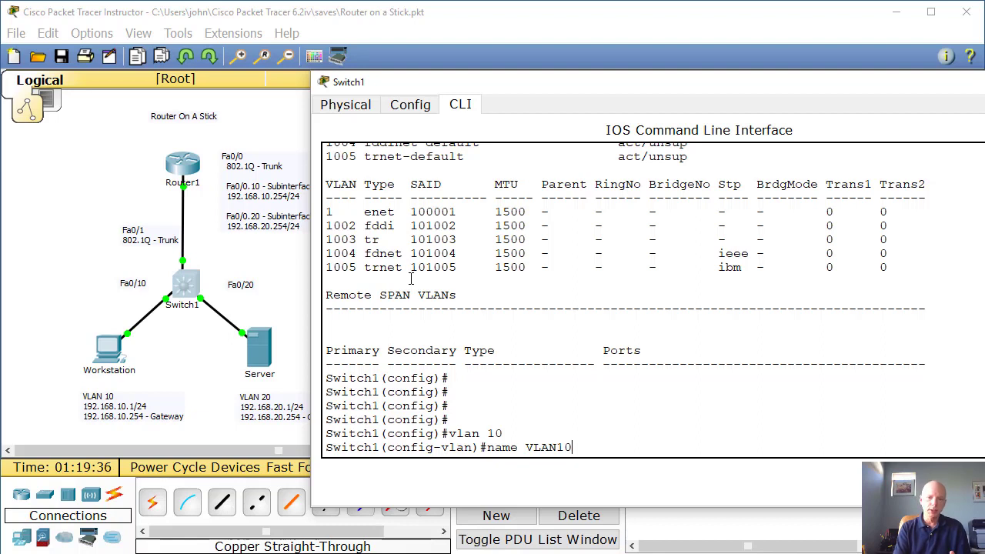
key(Return)
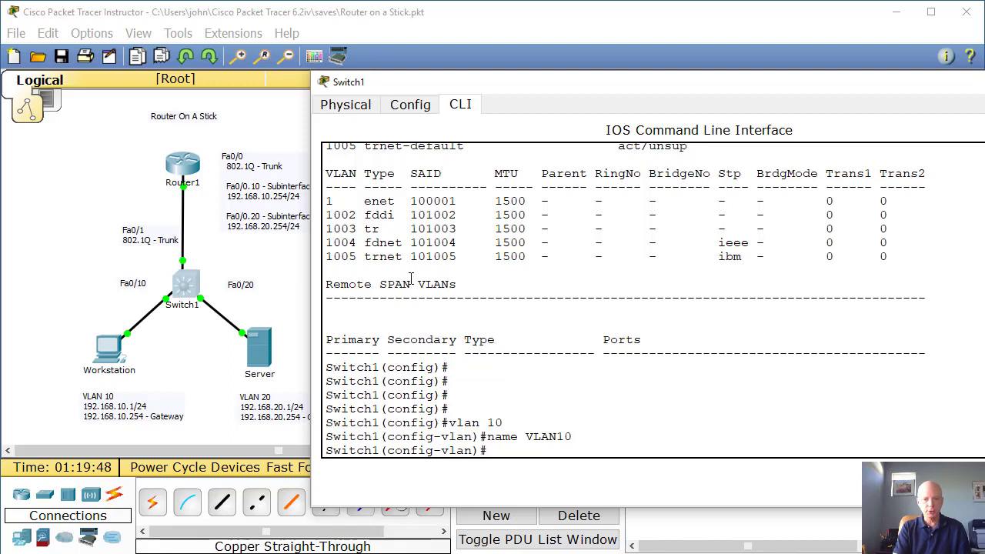
Create VLAN 20 named VLAN20, then exit to global configuration.
text(vla)
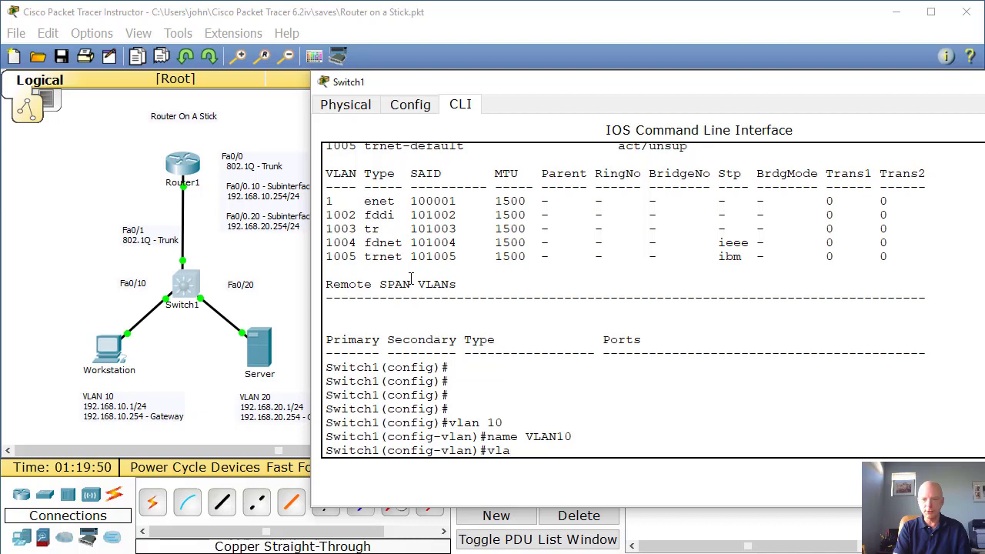
text(n 20)
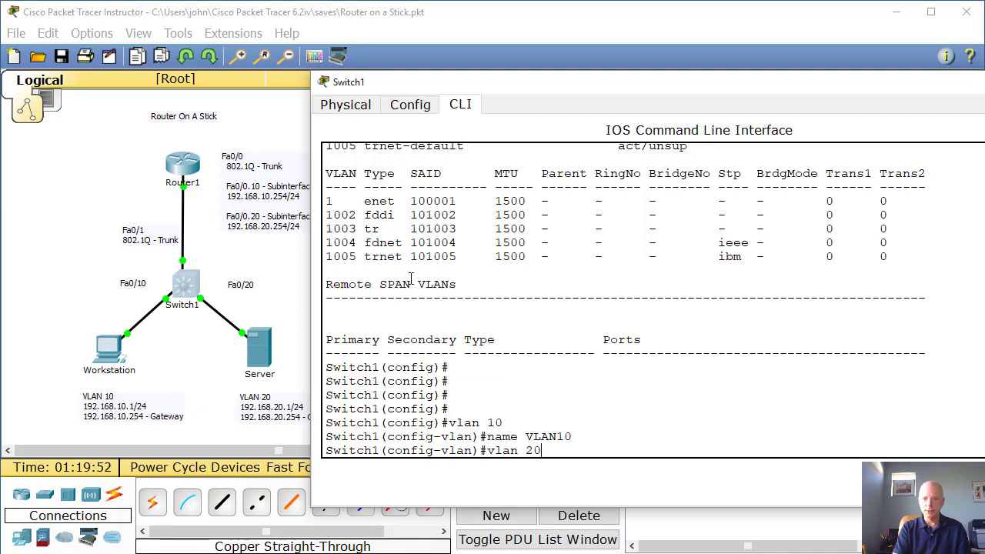
key(Return)
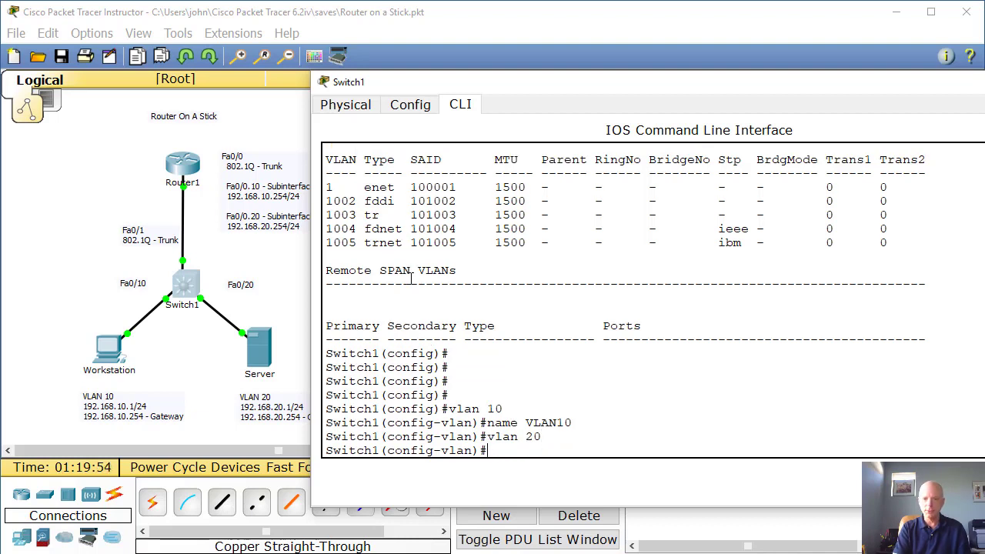
text(name VLAN20)
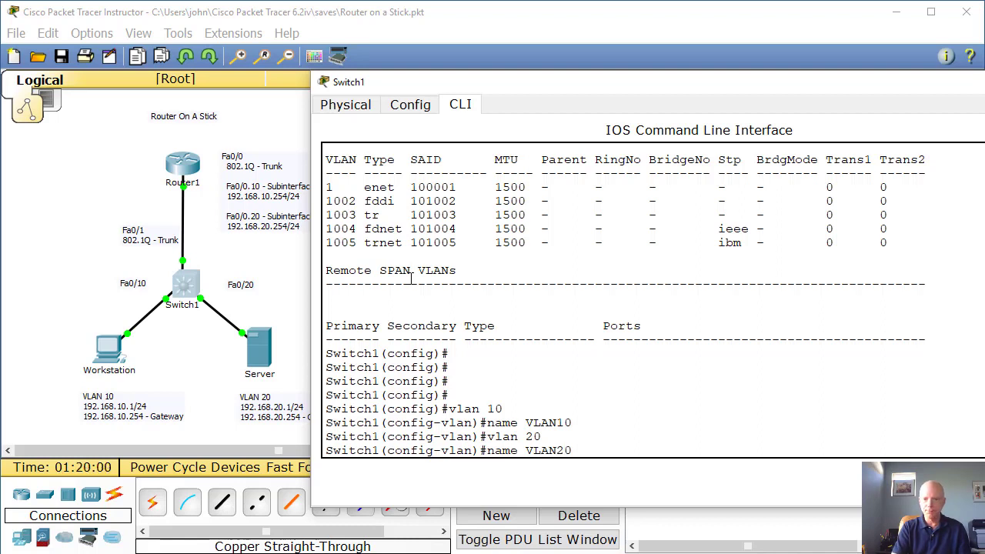
key(Return)
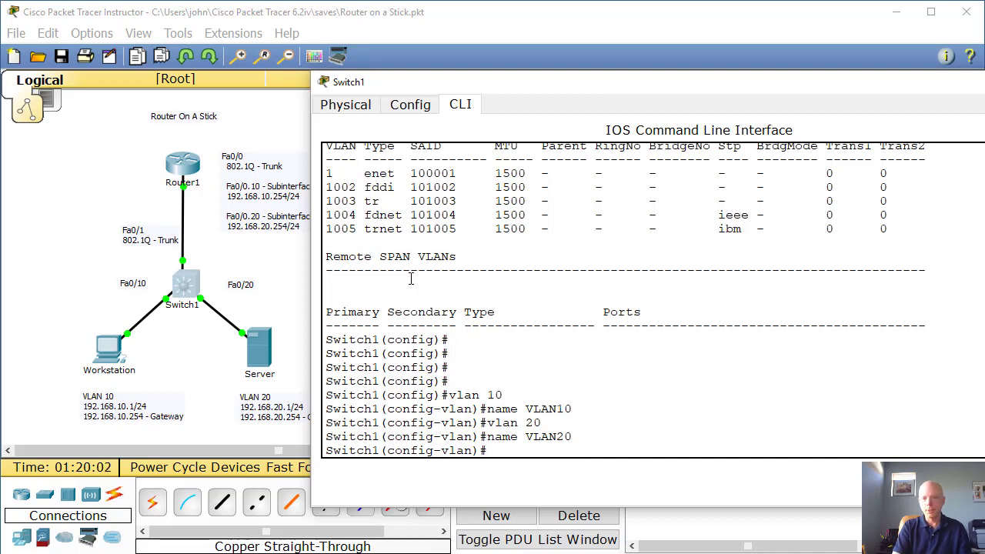
text(exit)
key(Return)
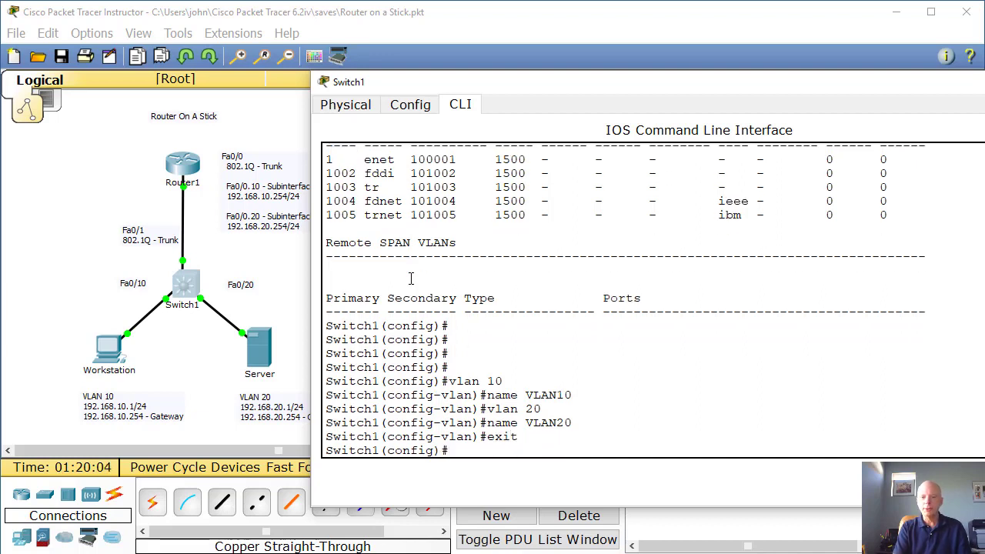
List Switch1's VLANs with 'do show vlan'.
text(do sow)
key(BackSpace)
text(how)
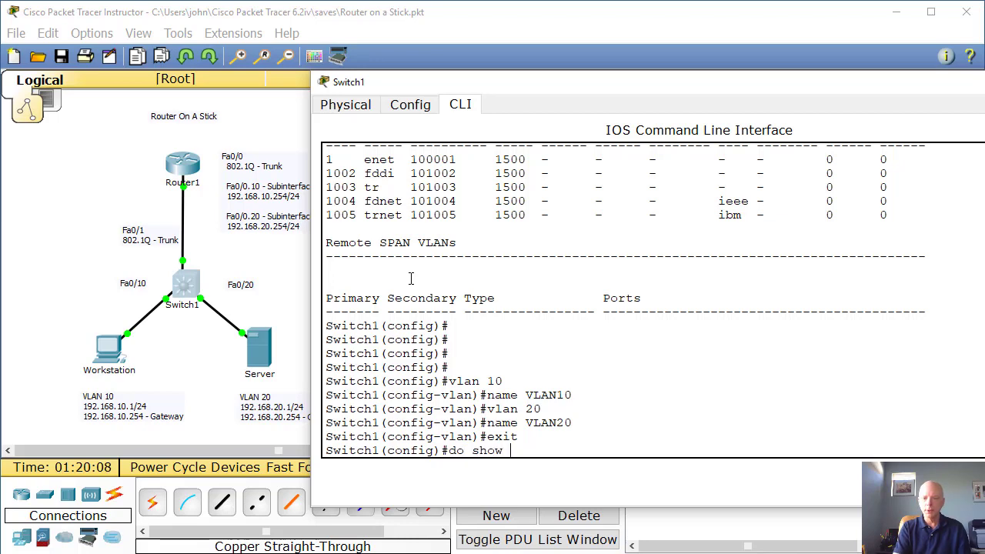
text( vlan)
key(Return)
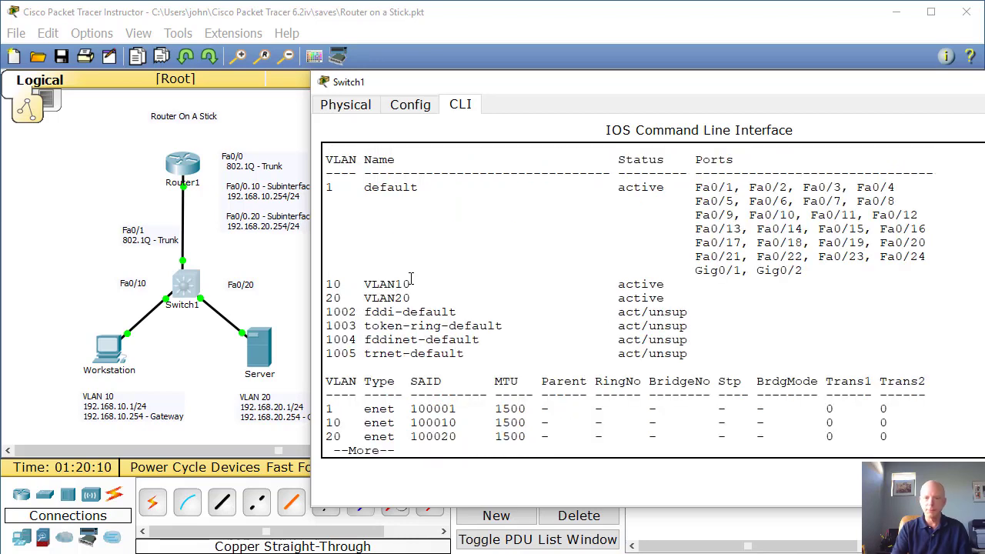
Highlight the active VLAN10 and VLAN20 rows and page through the rest of the listing.
drag(327, 284, 664, 285)
drag(327, 298, 689, 299)
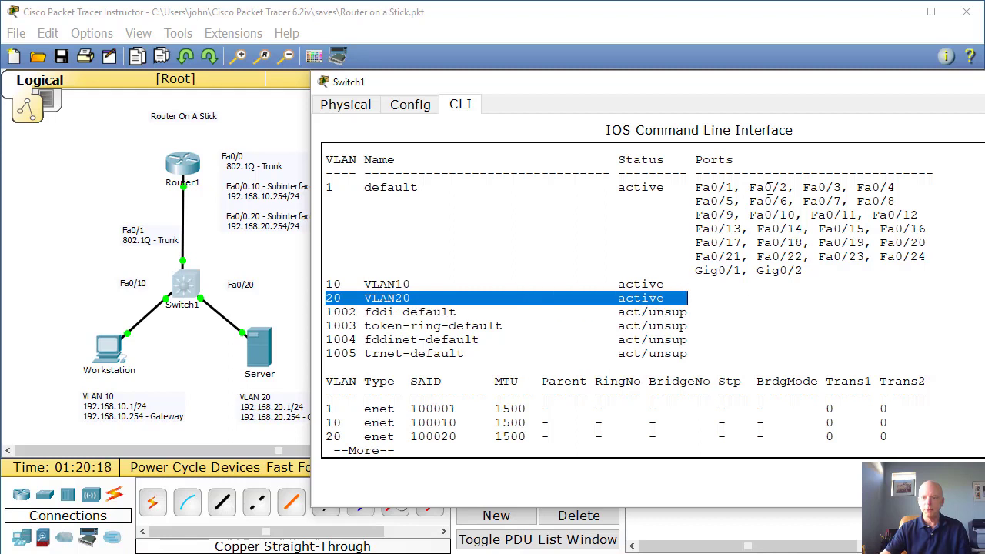
click(644, 298)
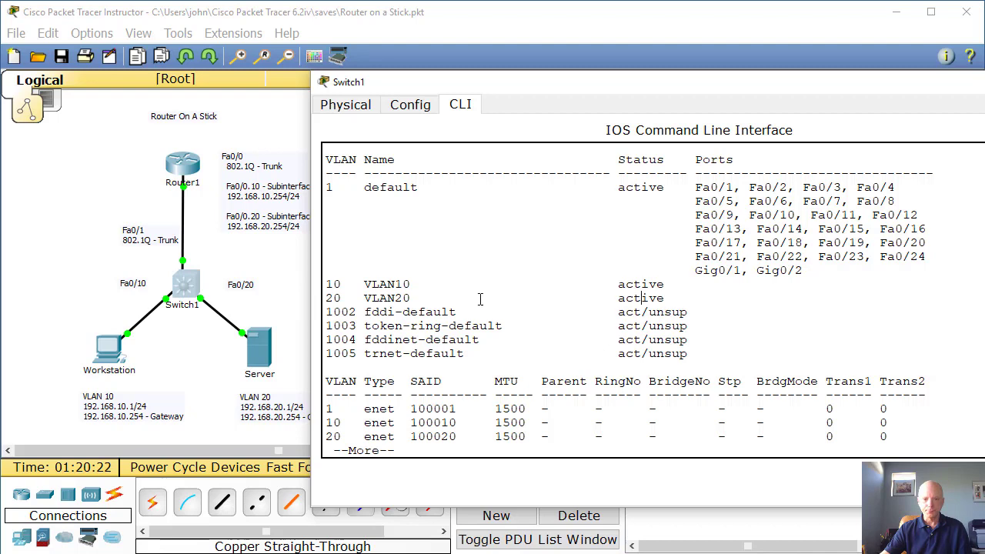
scroll(474, 329, down, 1)
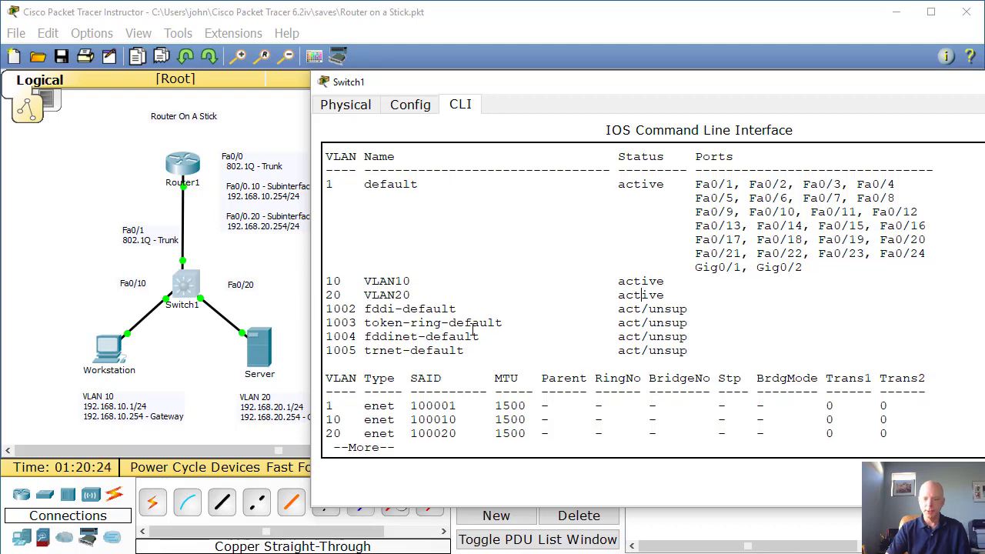
key(space)
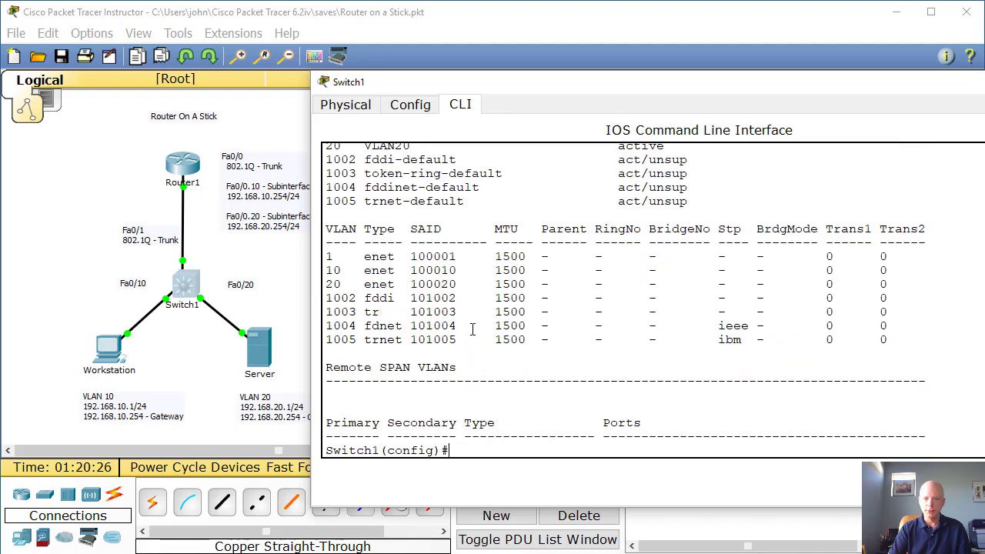
key(Return)
key(Return)
key(Return)
key(Return)
key(Return)
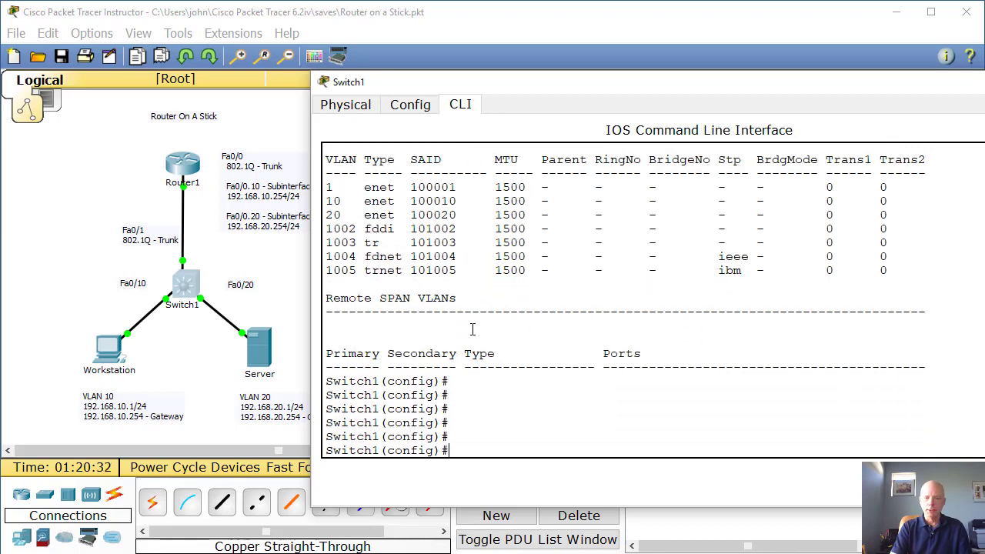
Make Switch1's Fa0/10 an access port in VLAN 10.
text(int)
key(BackSpace)
key(BackSpace)
key(BackSpace)
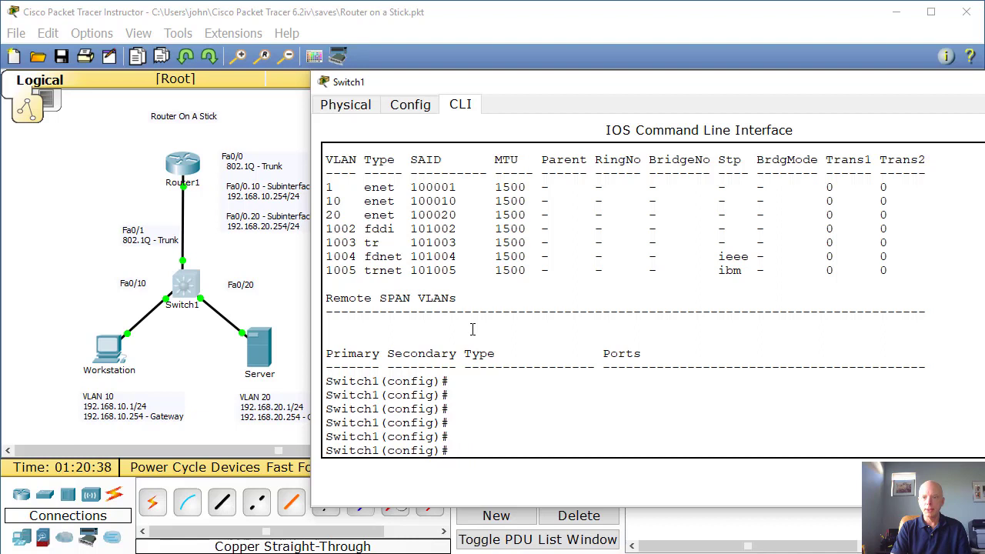
text(int fa)
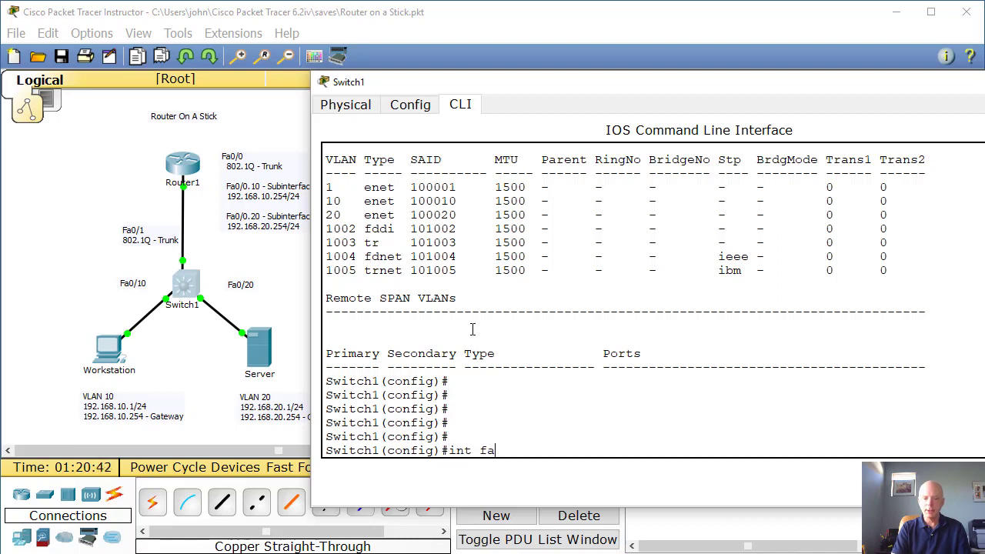
text(0/10)
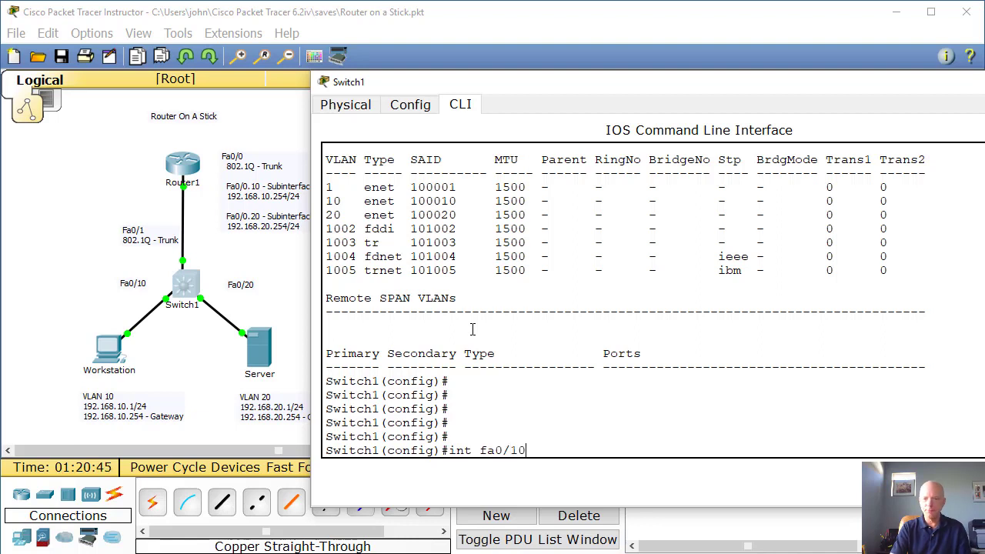
key(Return)
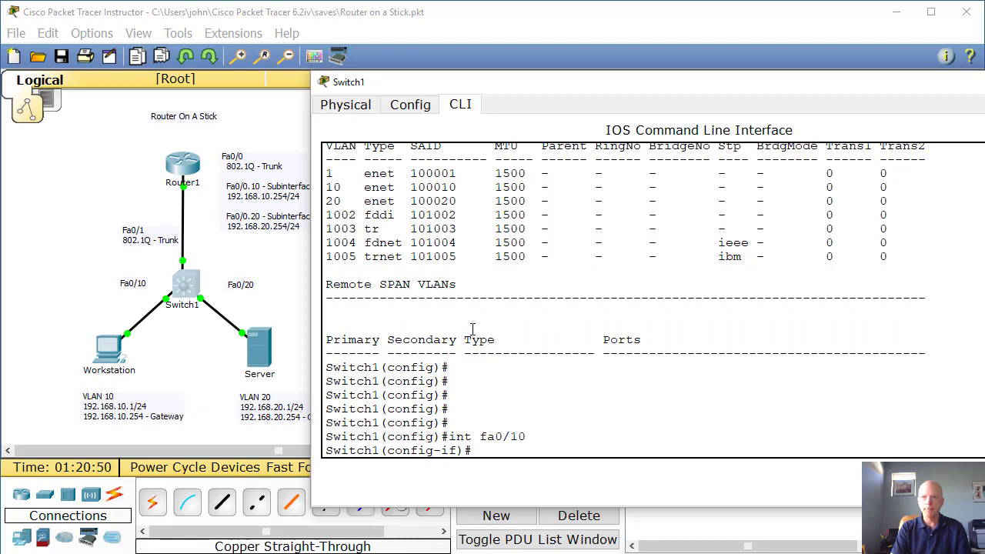
text(switchport mod)
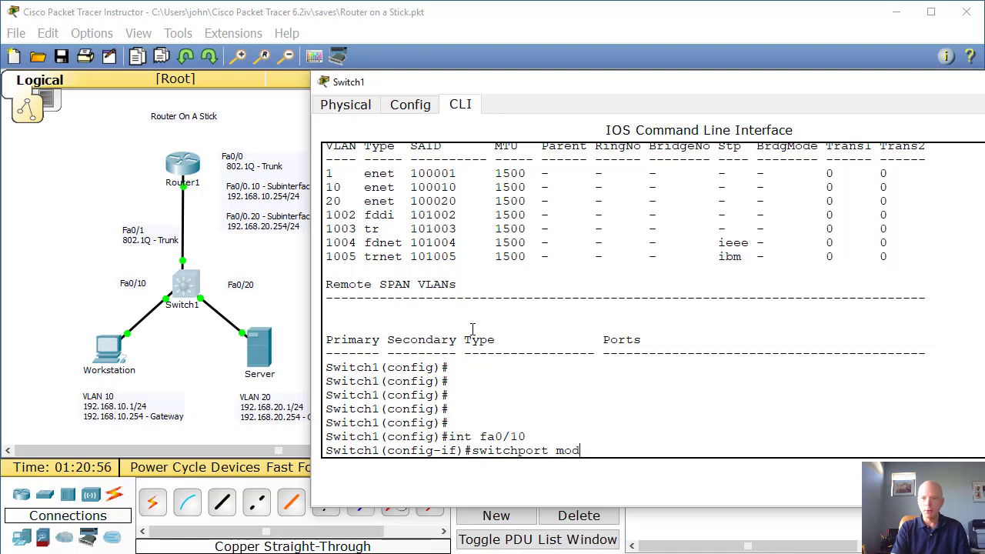
text(e acce)
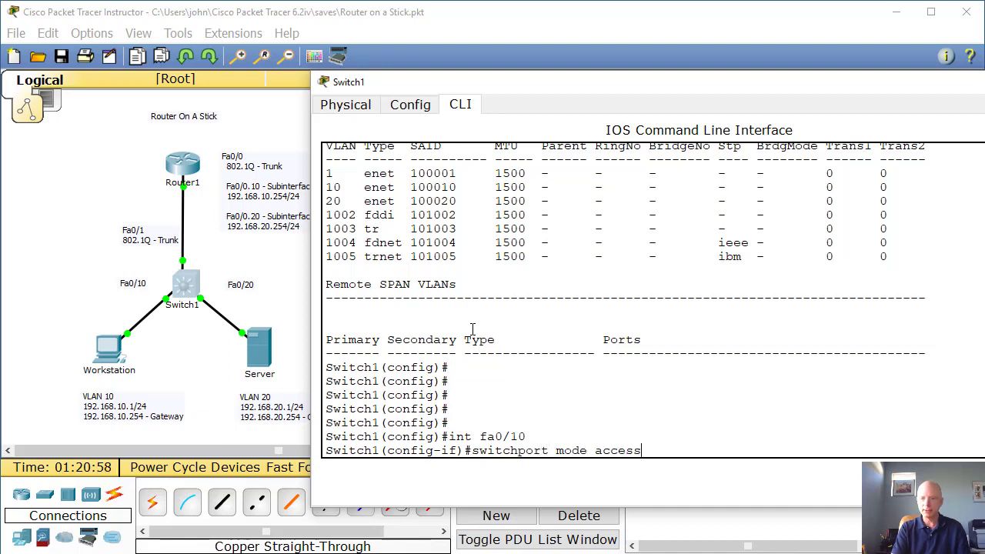
text(ss)
key(Return)
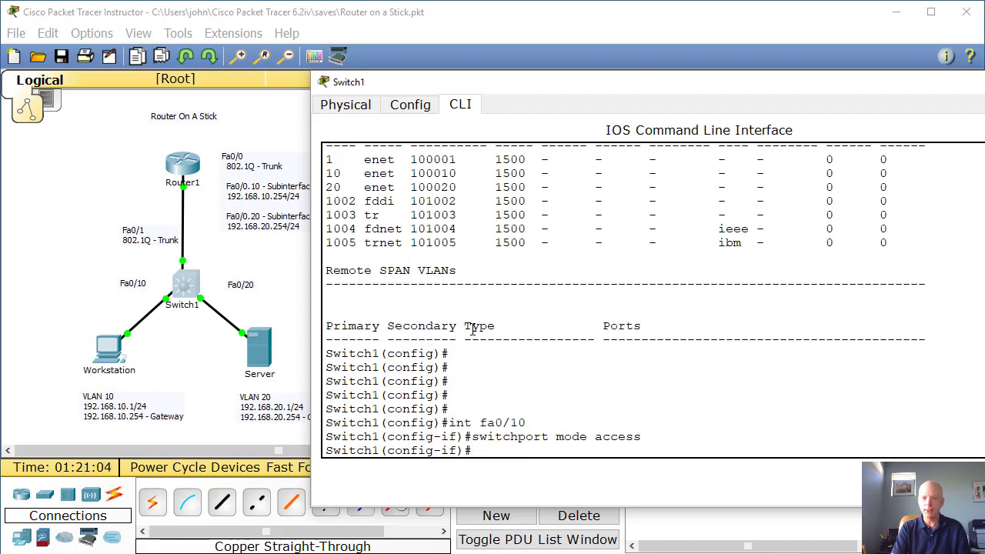
text(swit)
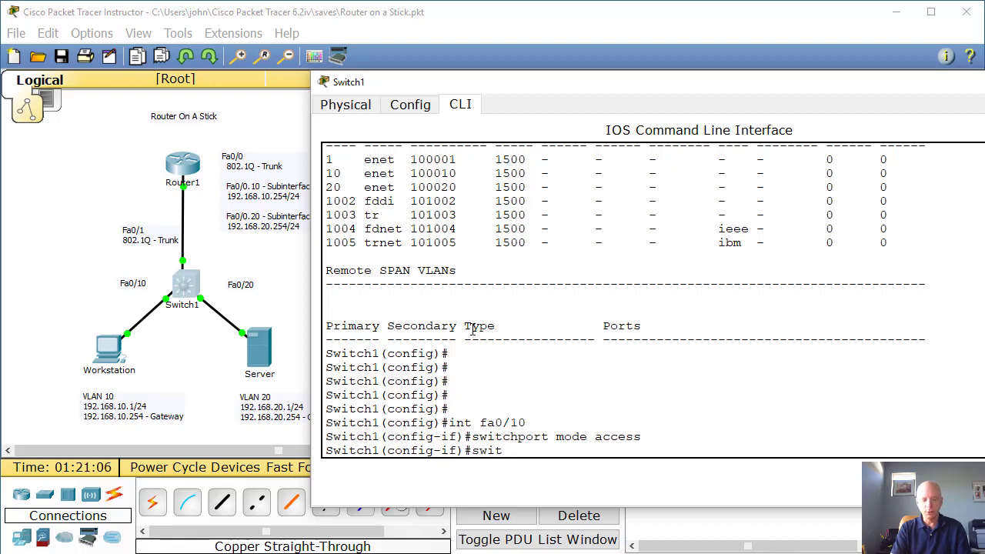
text(chport a)
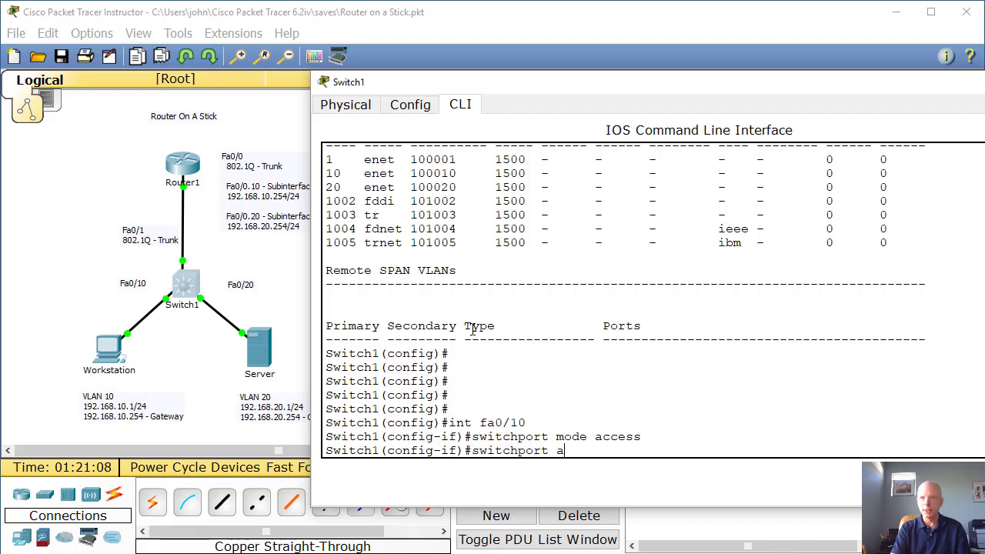
text(ccess vlan 10)
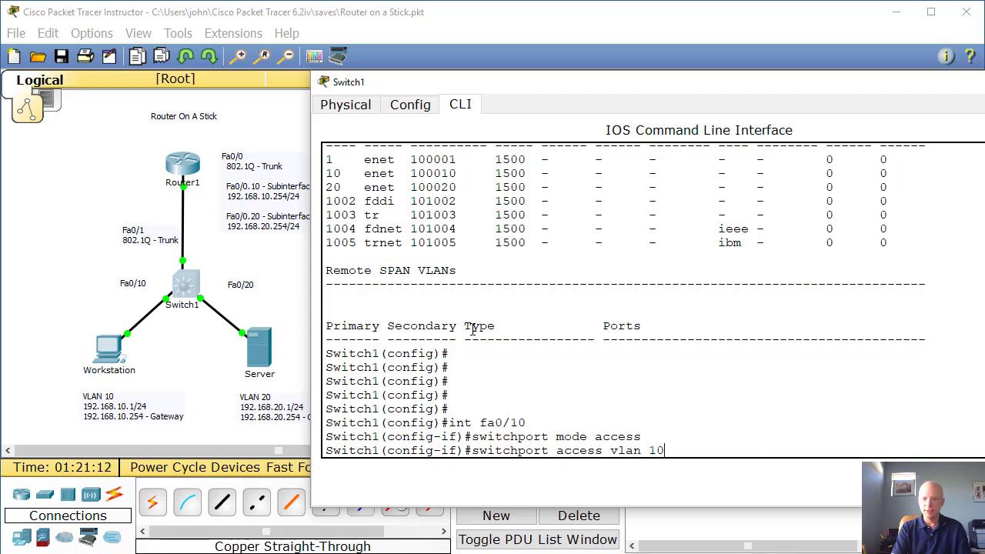
key(Return)
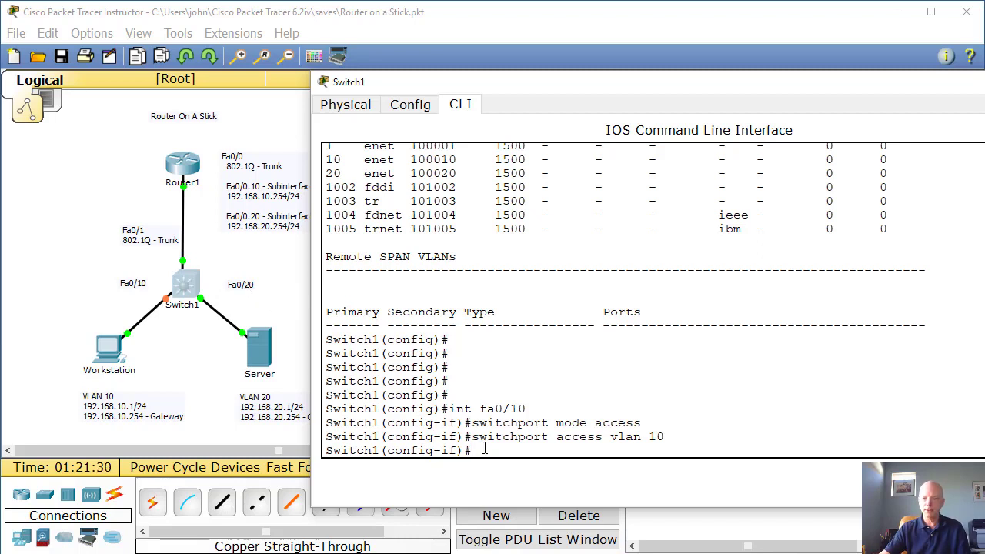
Make Fa0/20 an access port in VLAN 20 and exit interface configuration.
text(int)
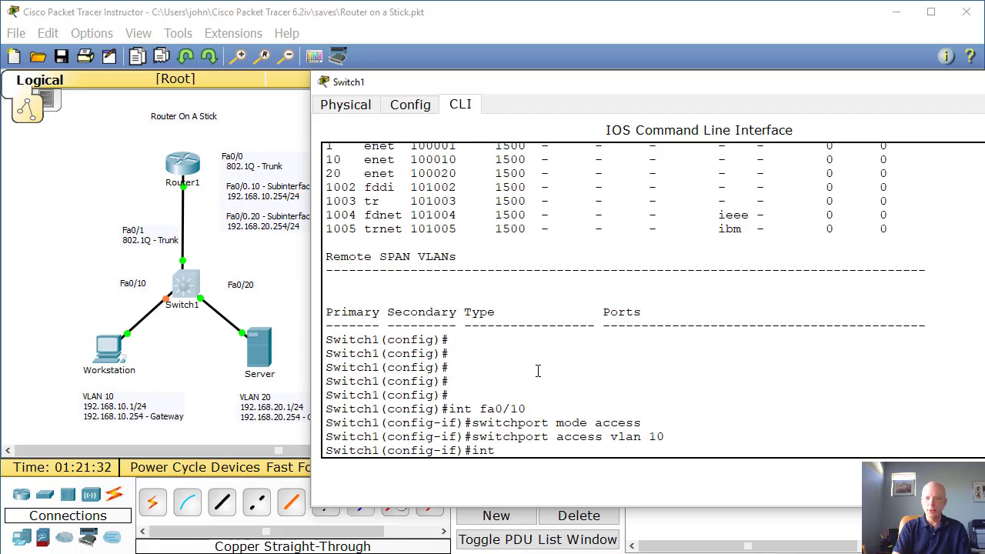
text( fa0/20)
key(Return)
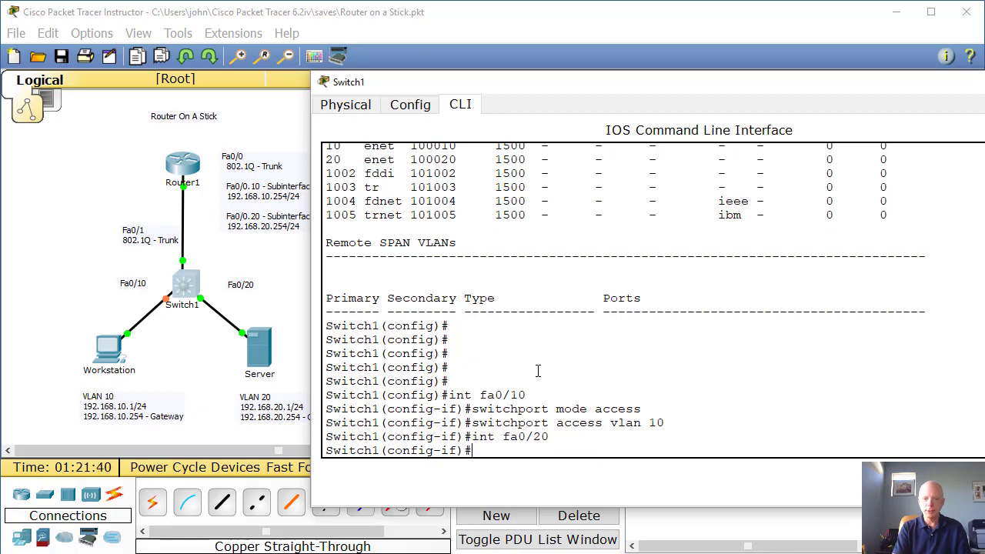
text(swi)
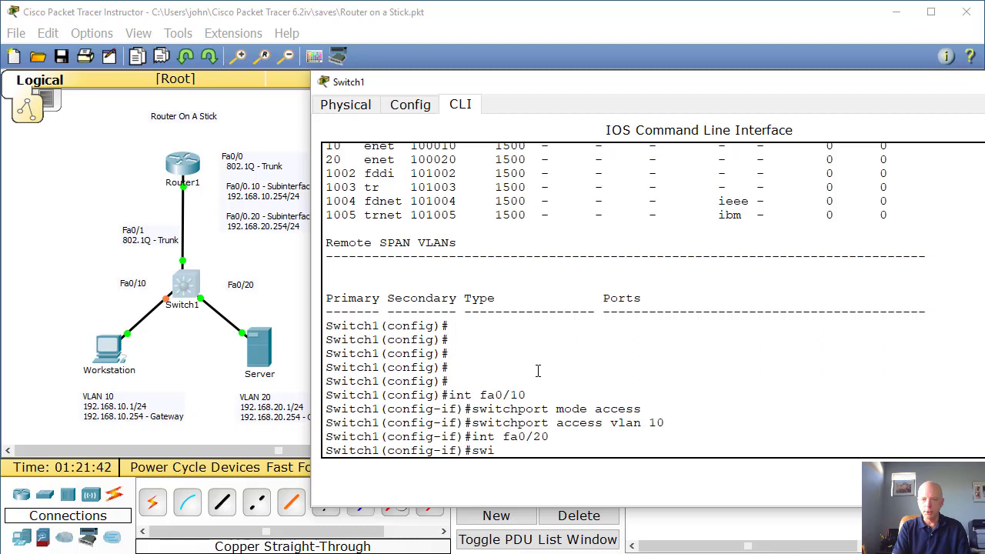
text(tchport)
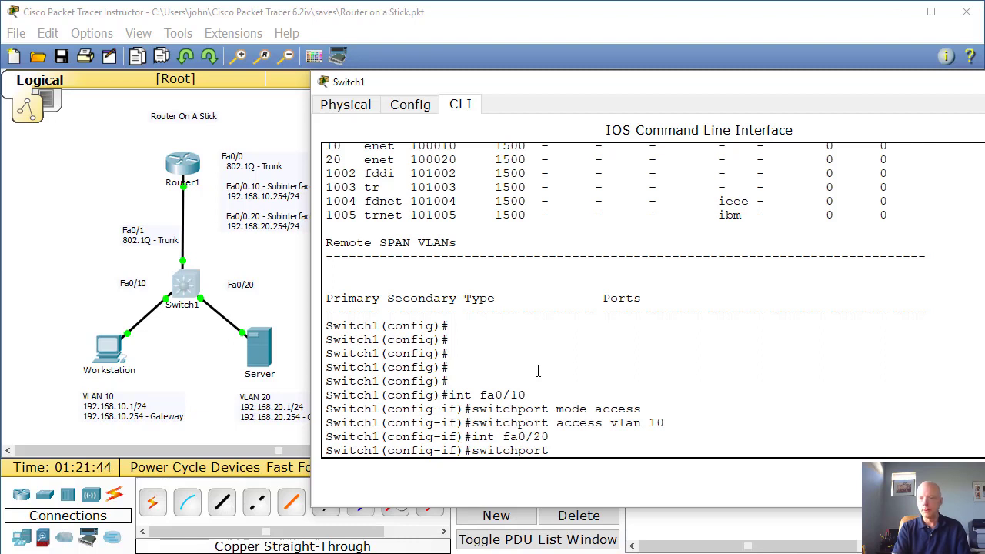
text( mode access)
key(Return)
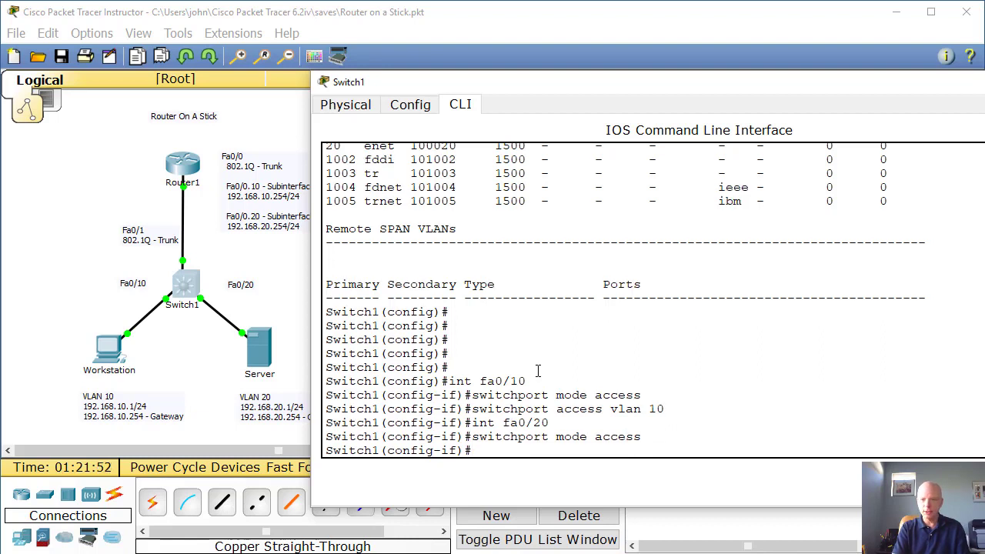
text(switchport acce)
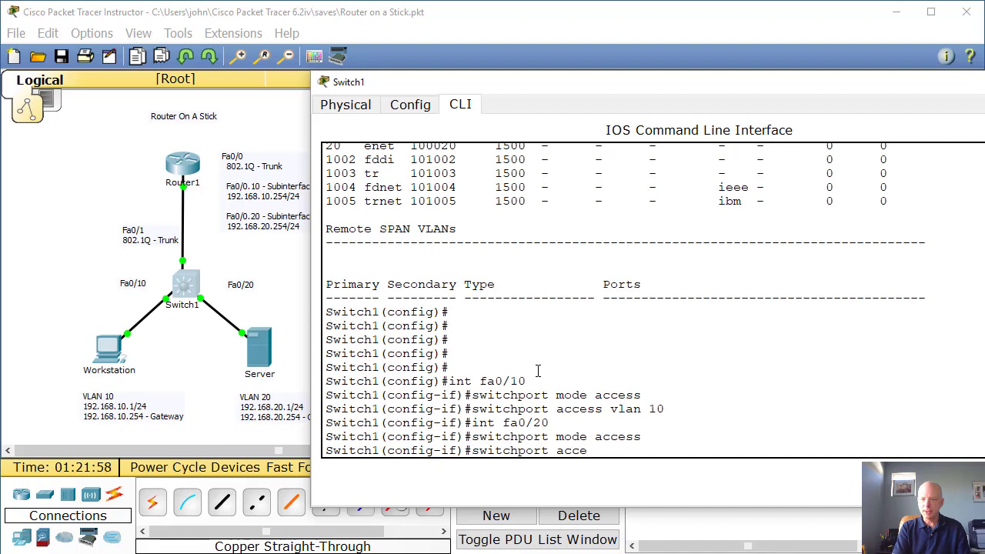
text(ss vlan 20)
key(Return)
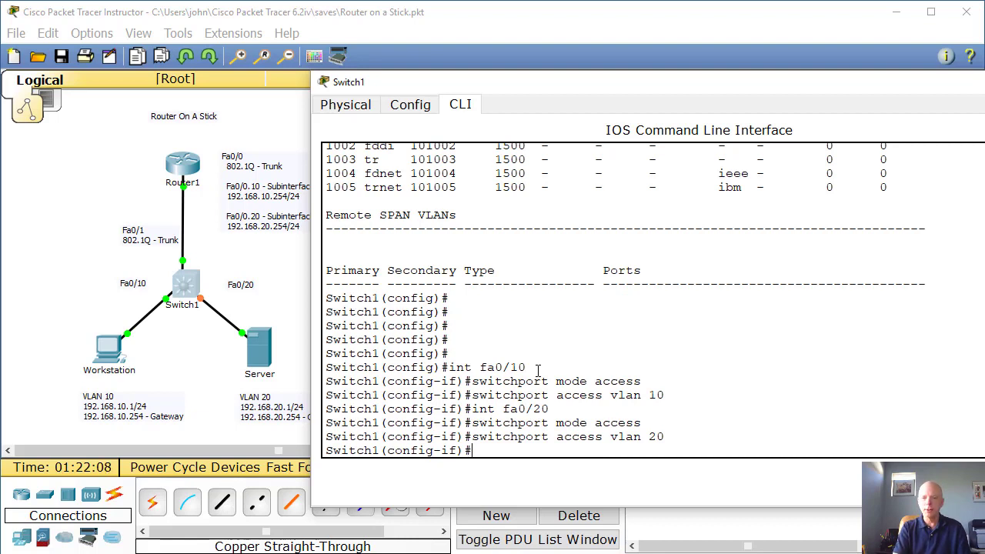
text(exit)
key(Return)
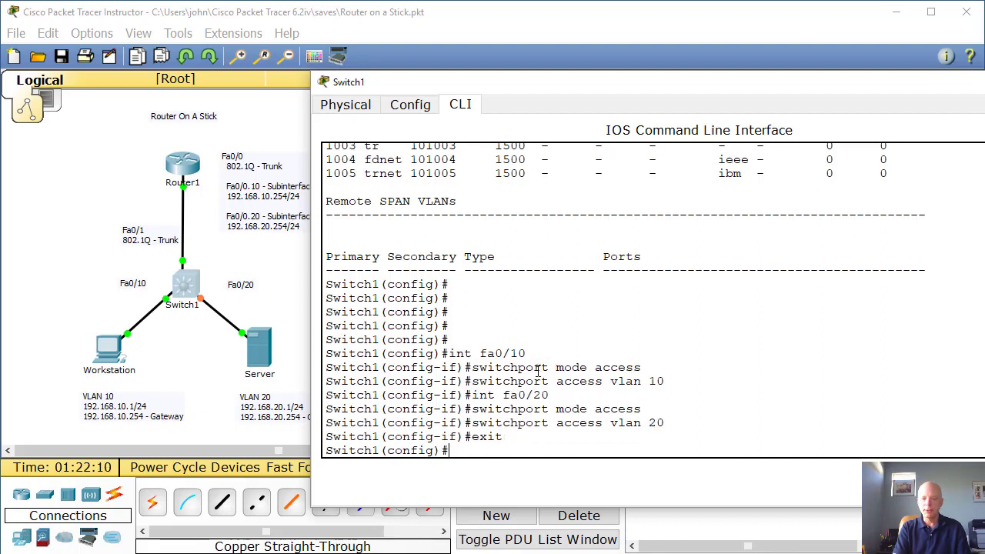
Run 'do show vlan' and highlight the VLAN10 row with Fa0/10 and the VLAN20 row with Fa0/20.
text(do show)
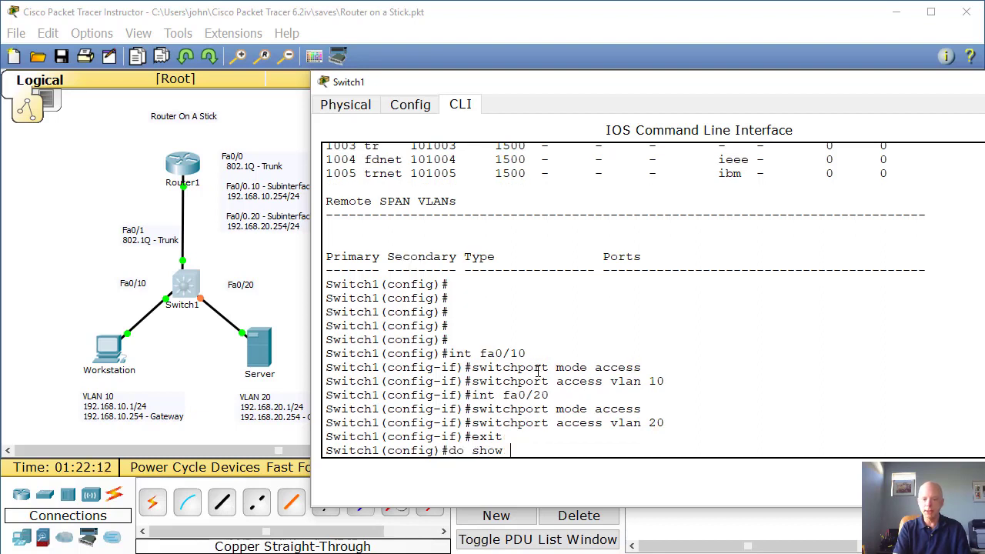
text( vlan)
key(Return)
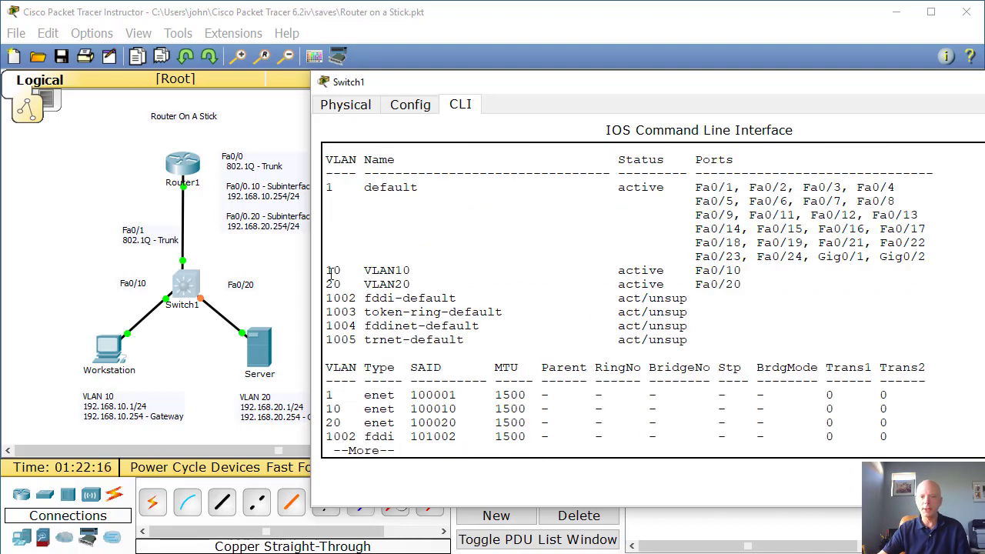
drag(327, 269, 742, 274)
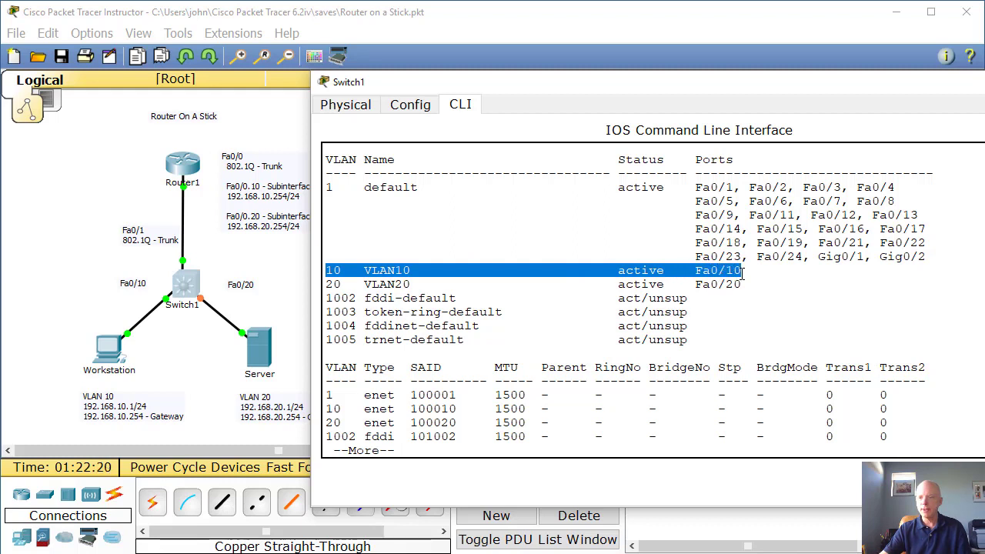
click(327, 284)
drag(327, 283, 741, 288)
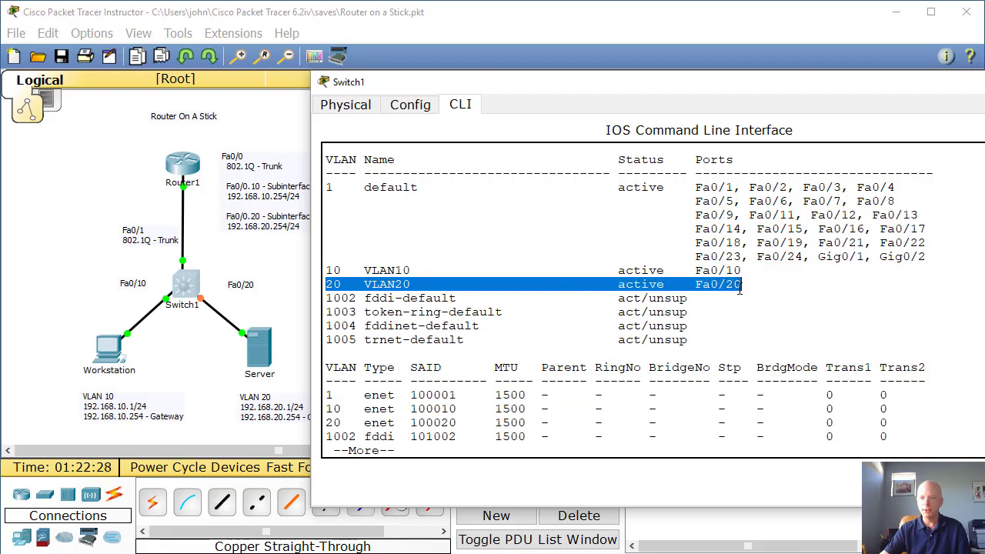
scroll(681, 377, down, 1)
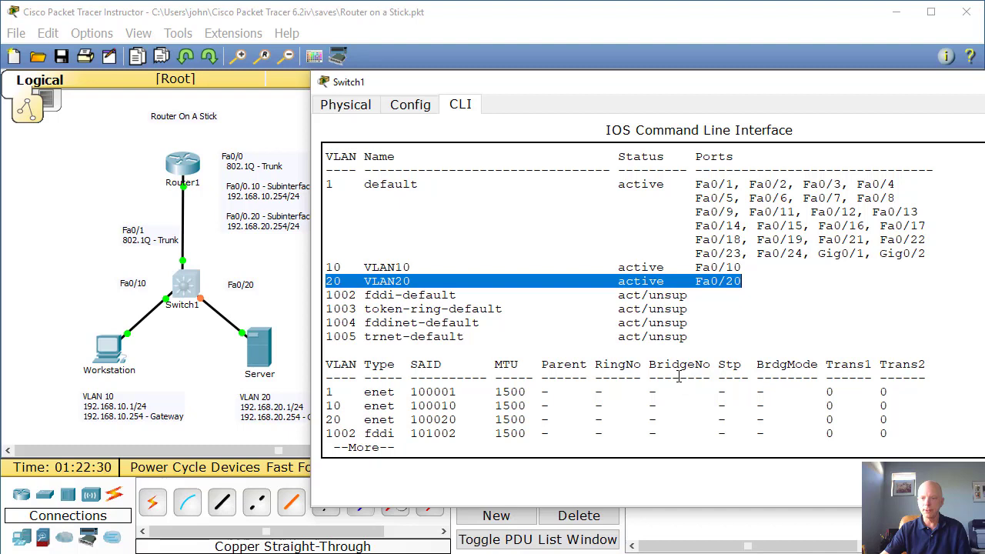
key(space)
key(Return)
key(Return)
key(Return)
key(Return)
key(Return)
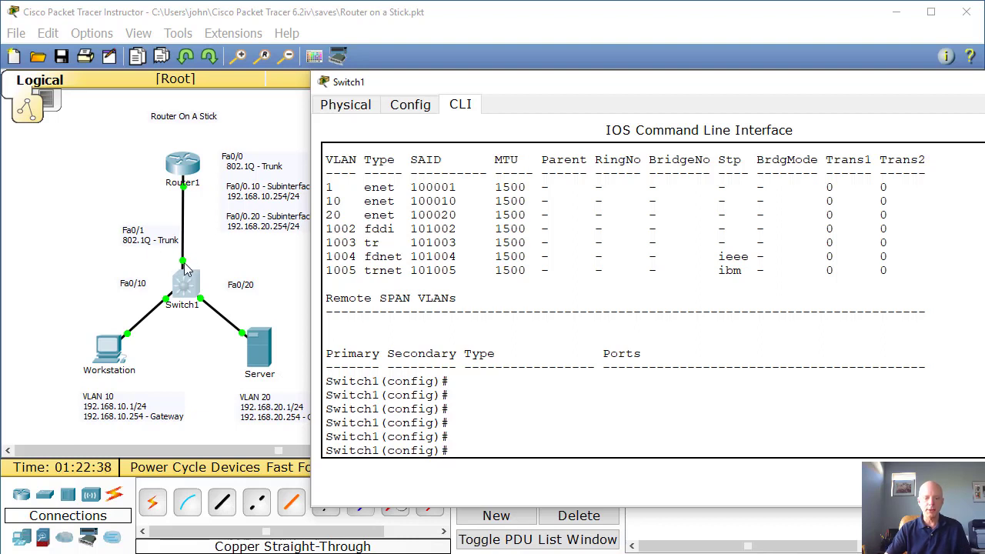
Make Switch1's Fa0/1 a trunk port with dot1q encapsulation.
text(int)
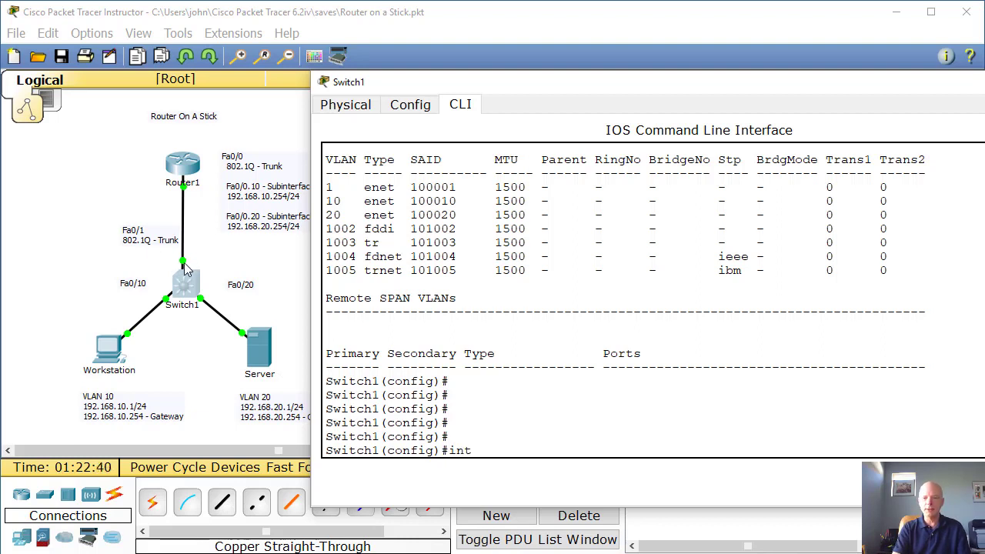
text( fa0/1)
key(Return)
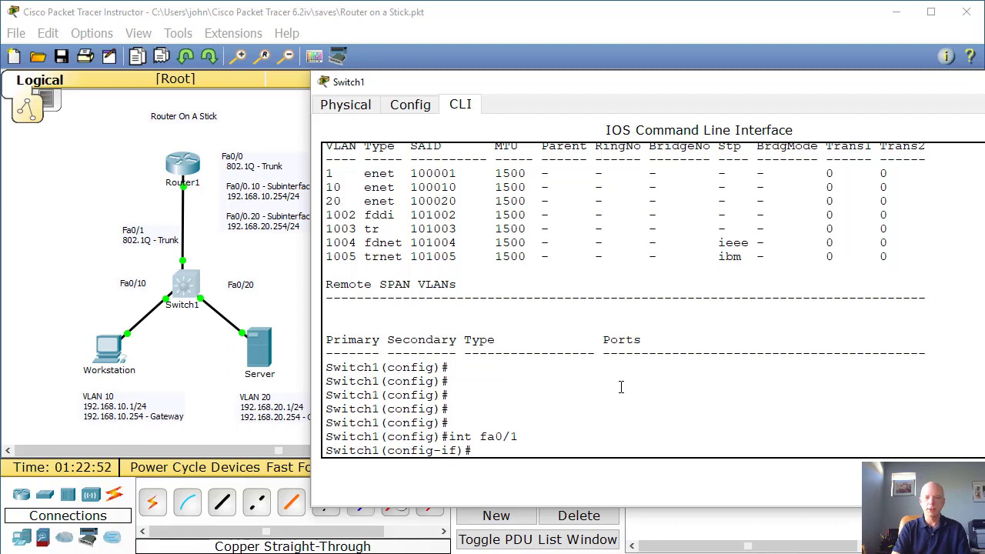
text(swit)
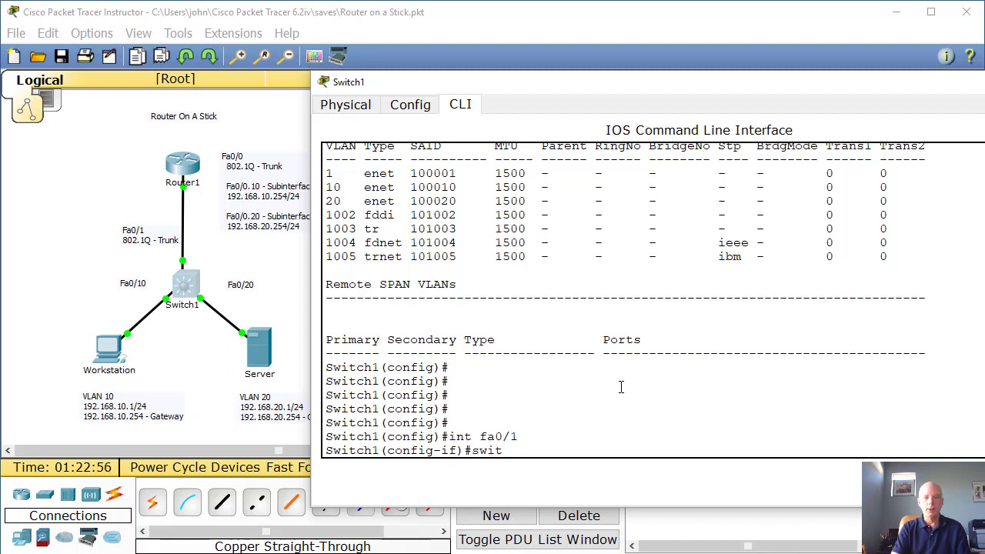
text(chport)
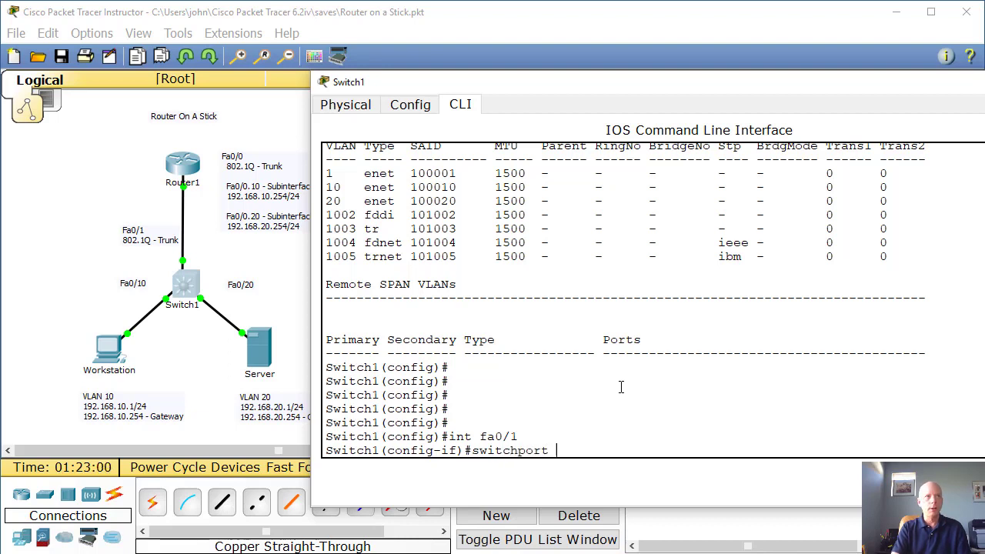
text( trunk)
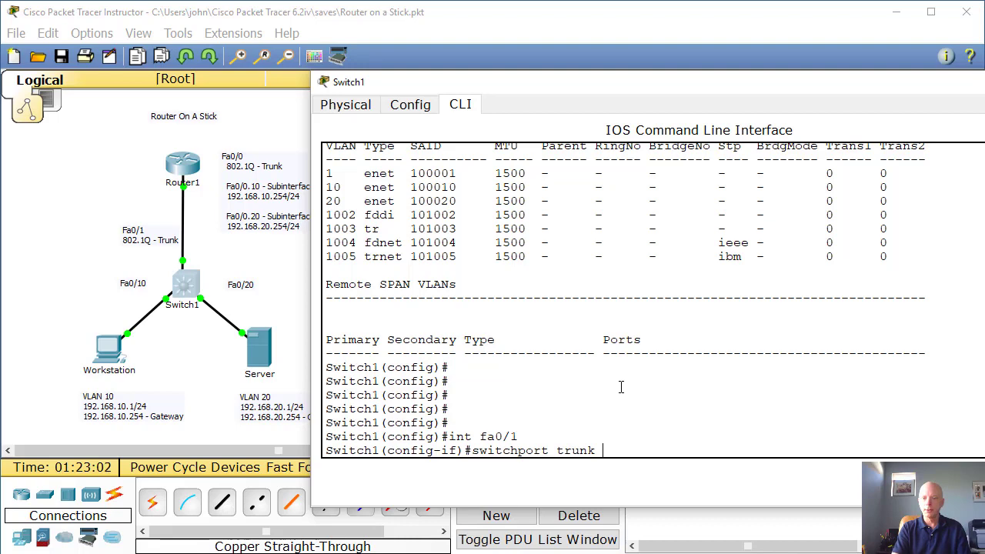
text( ?)
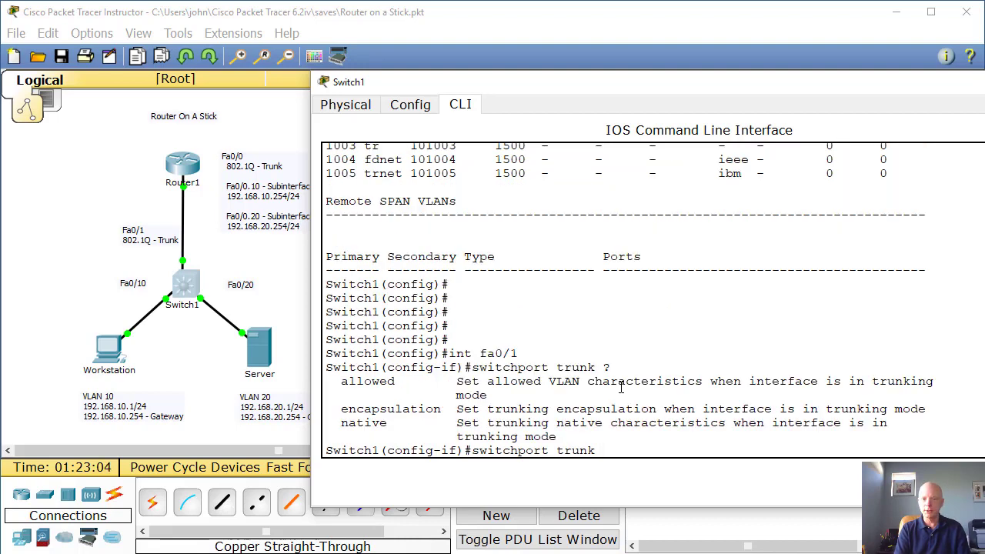
text(encap)
key(Tab)
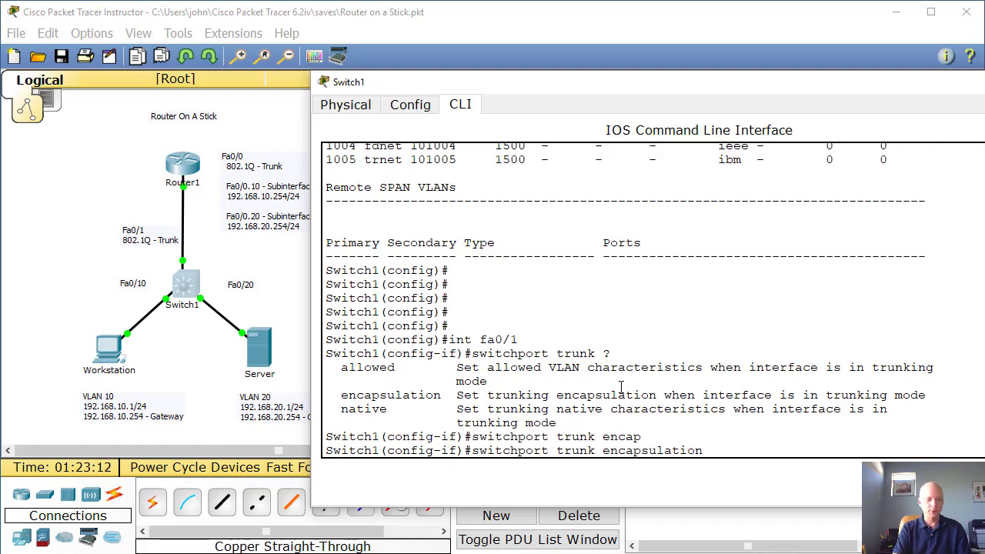
text(?)
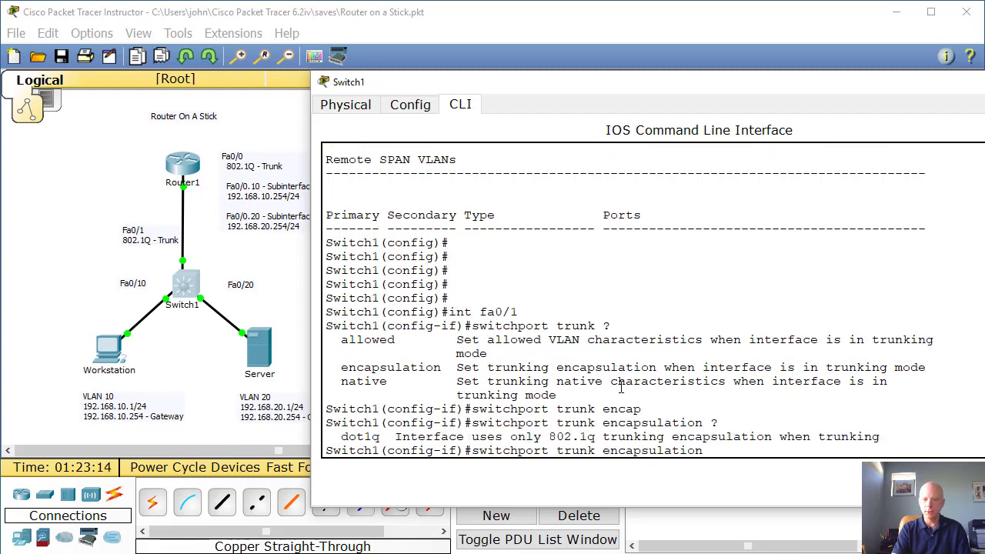
text(dot1)
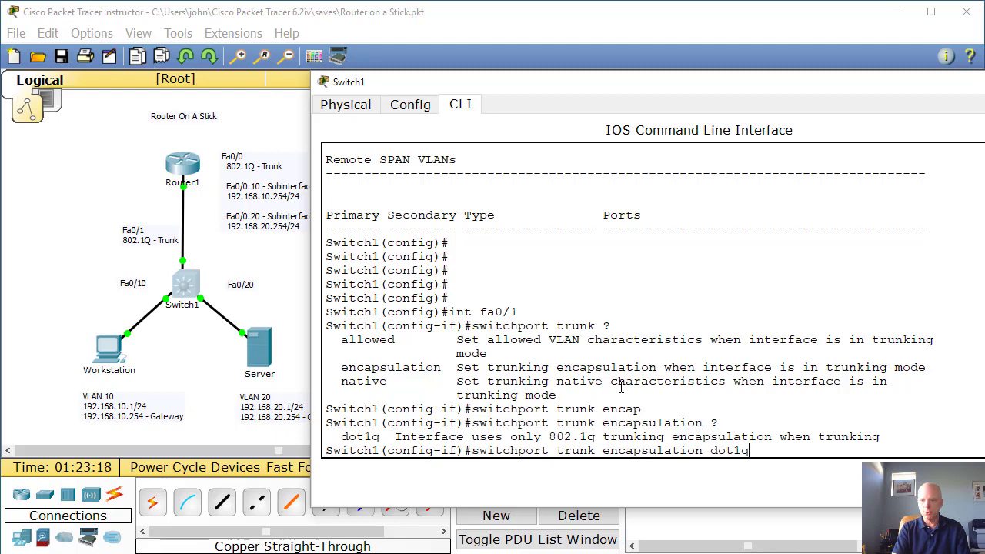
text(q)
key(Return)
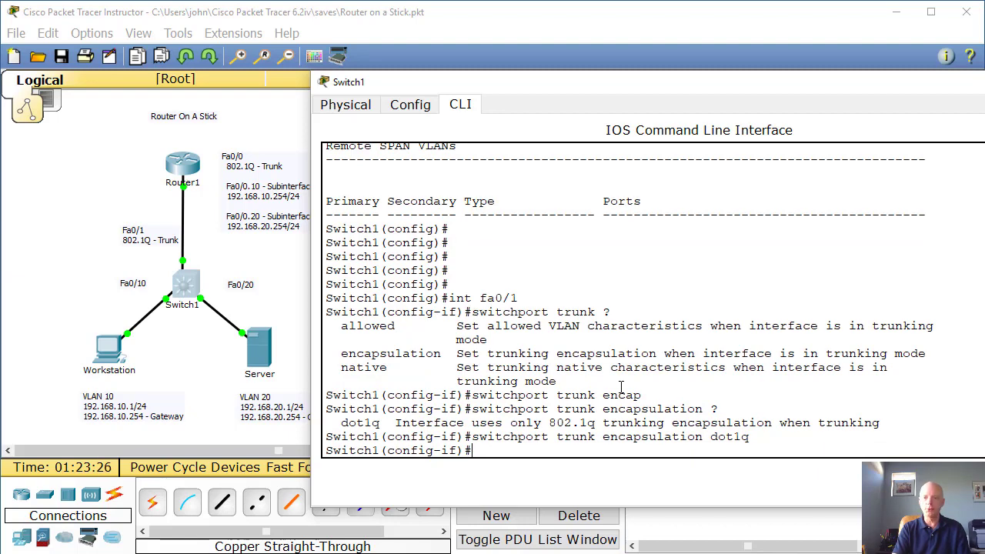
text(switchpor)
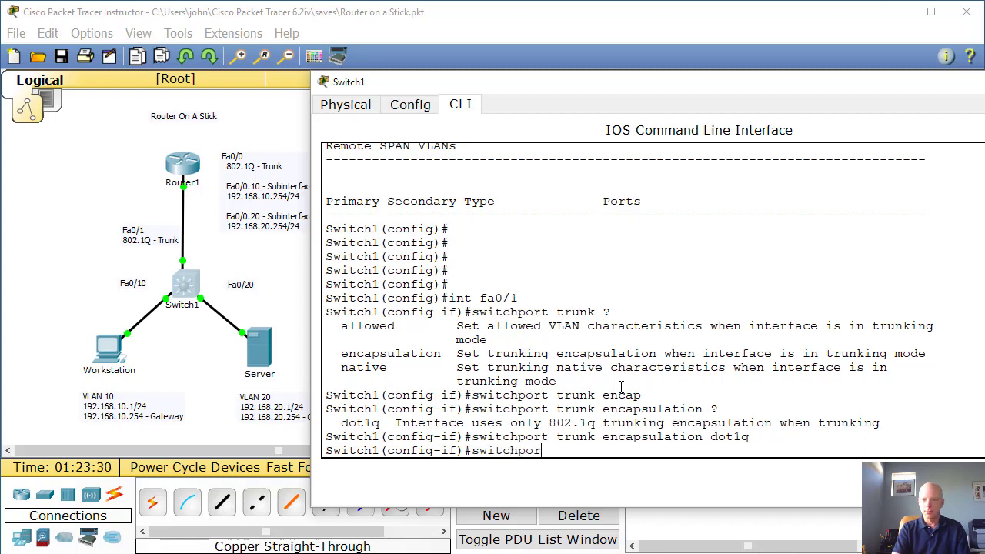
text(t mode trunk)
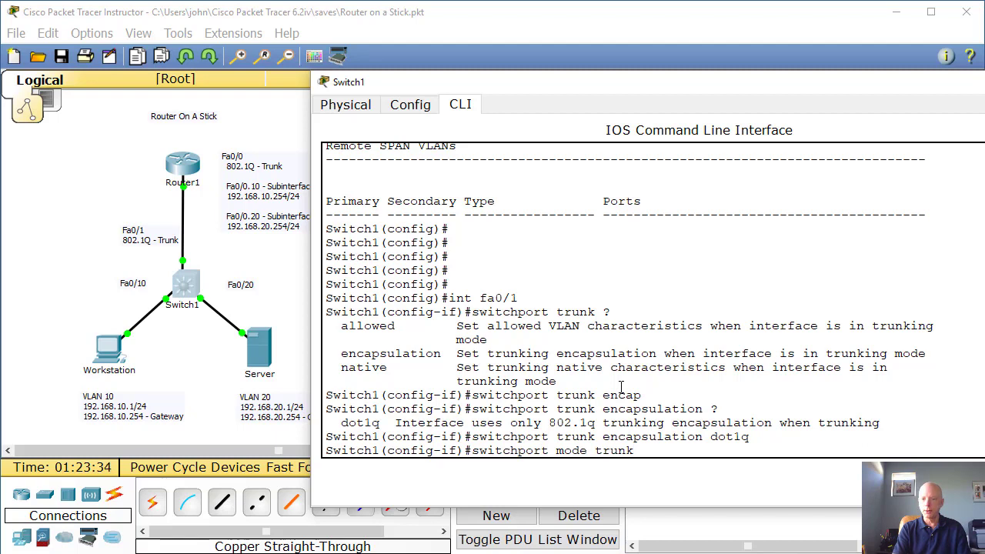
key(Return)
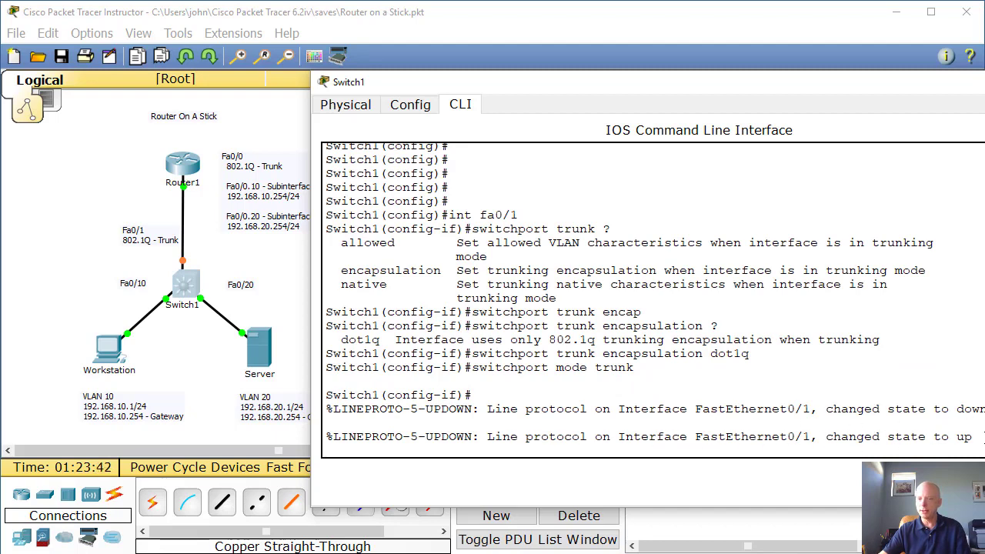
key(Return)
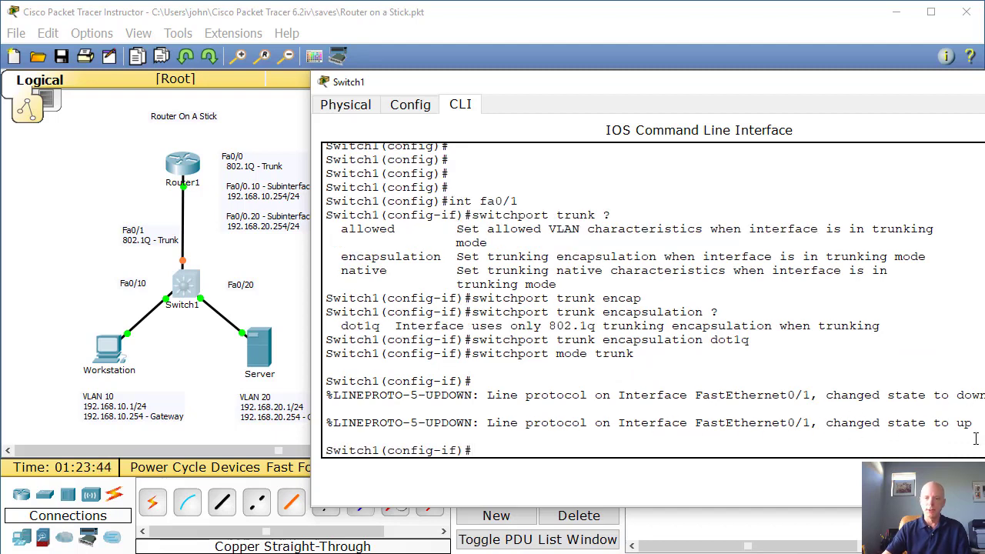
Exit interface configuration and enter the 'do show run' command.
text(exit)
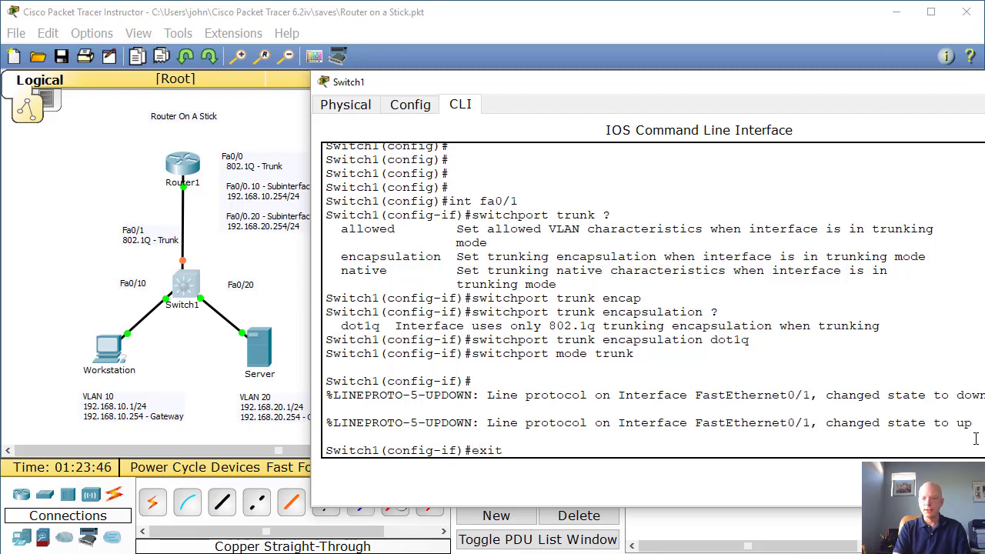
key(Return)
text(ddo)
key(BackSpace)
key(BackSpace)
text(o show)
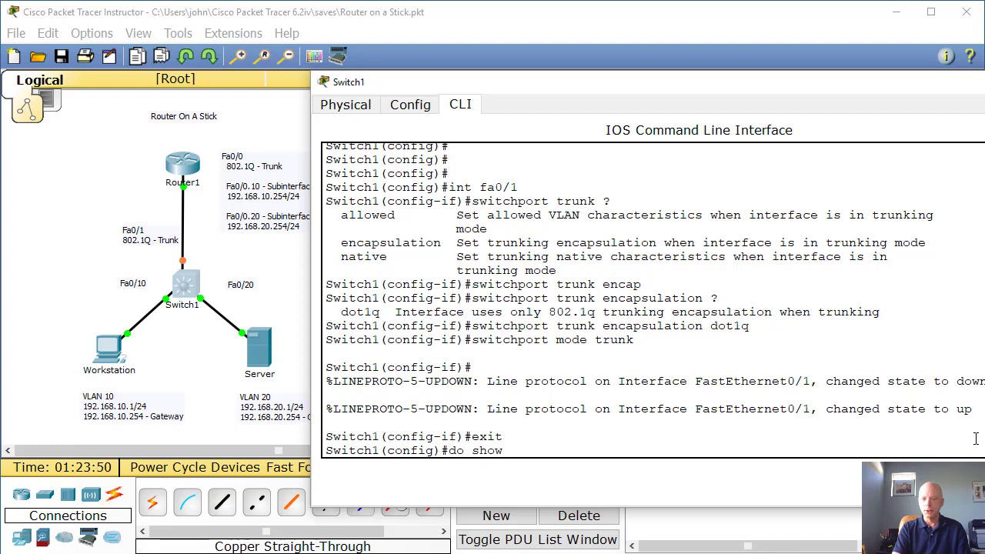
text( run)
Page through the running config, highlighting the Fa0/1 heading and the vlan 10 and vlan 20 access lines, then return to the topology.
key(Return)
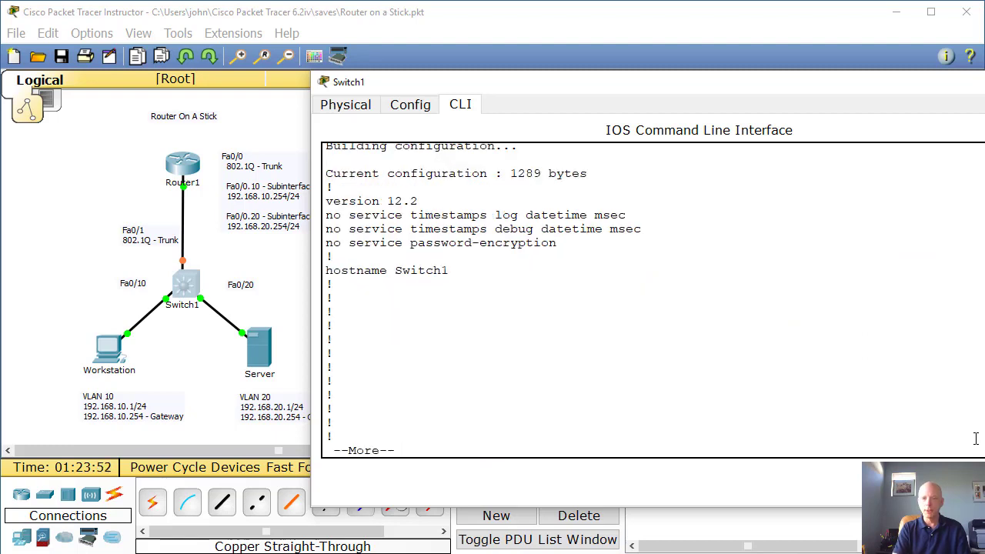
key(space)
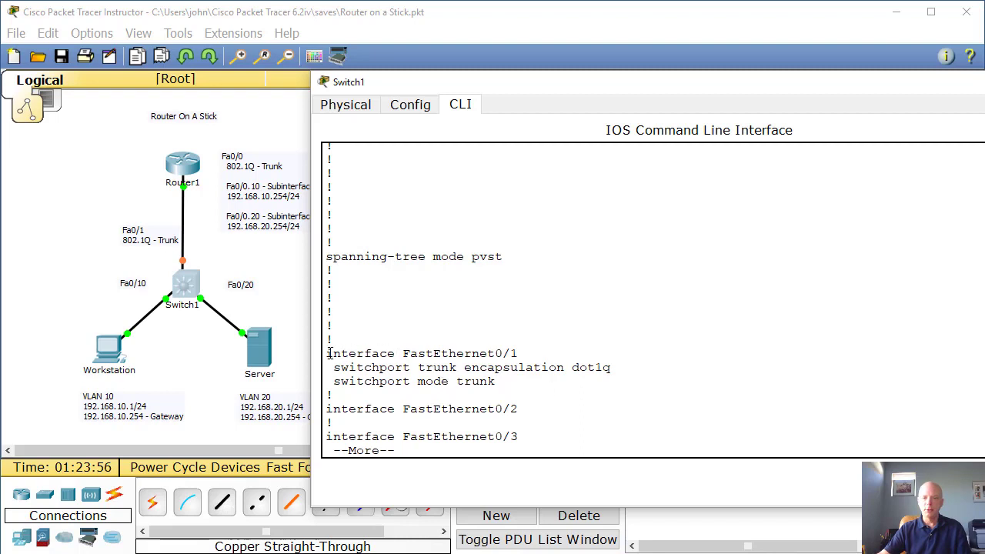
drag(328, 353, 522, 352)
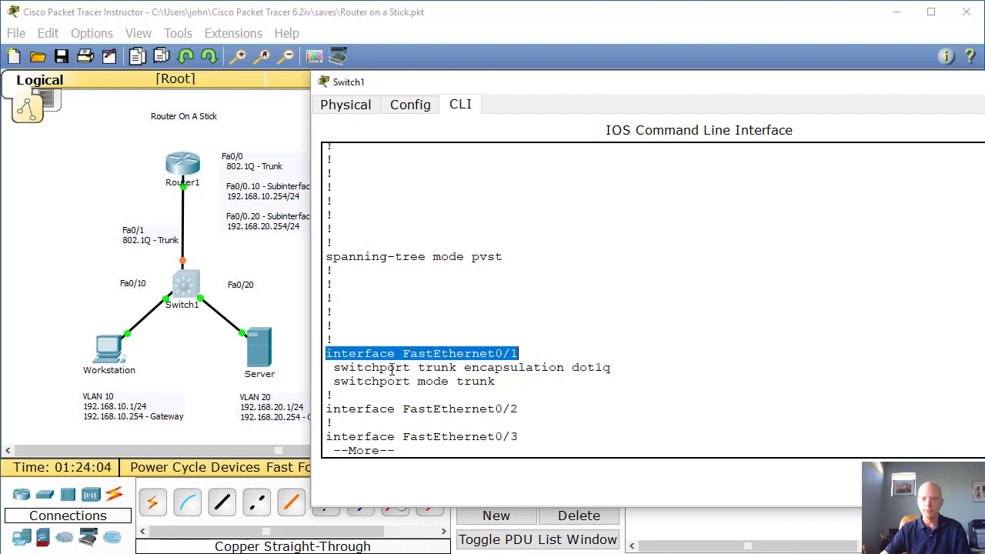
key(space)
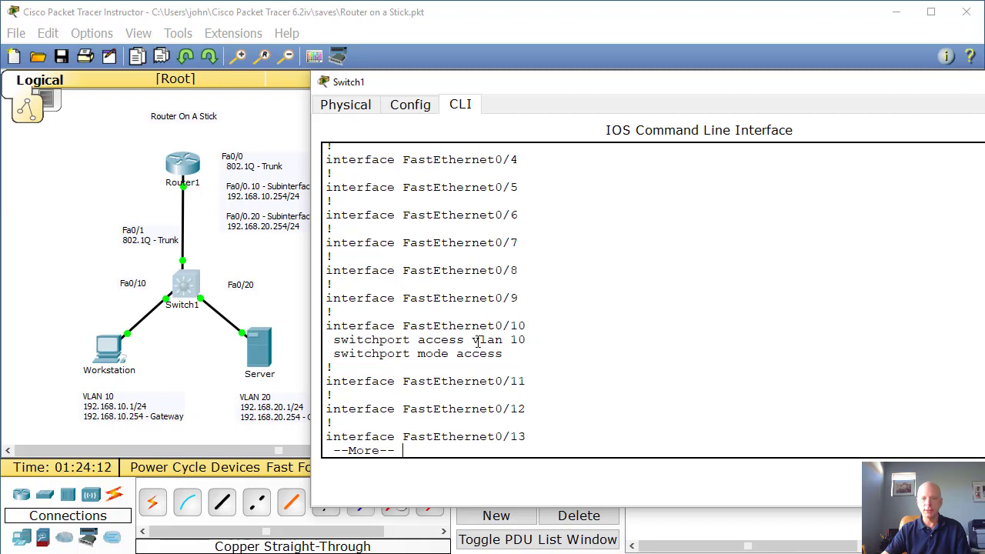
drag(472, 340, 543, 341)
key(space)
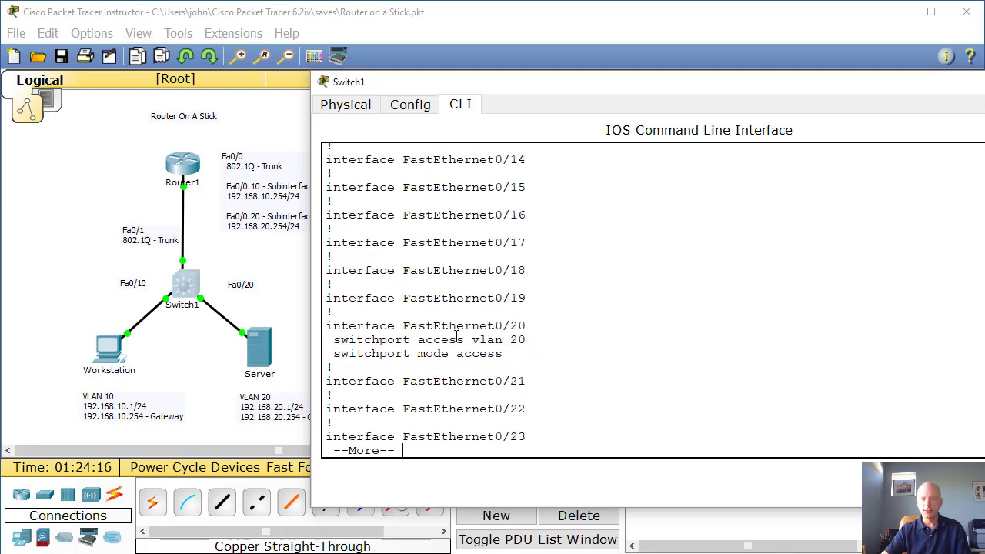
drag(472, 339, 541, 341)
key(space)
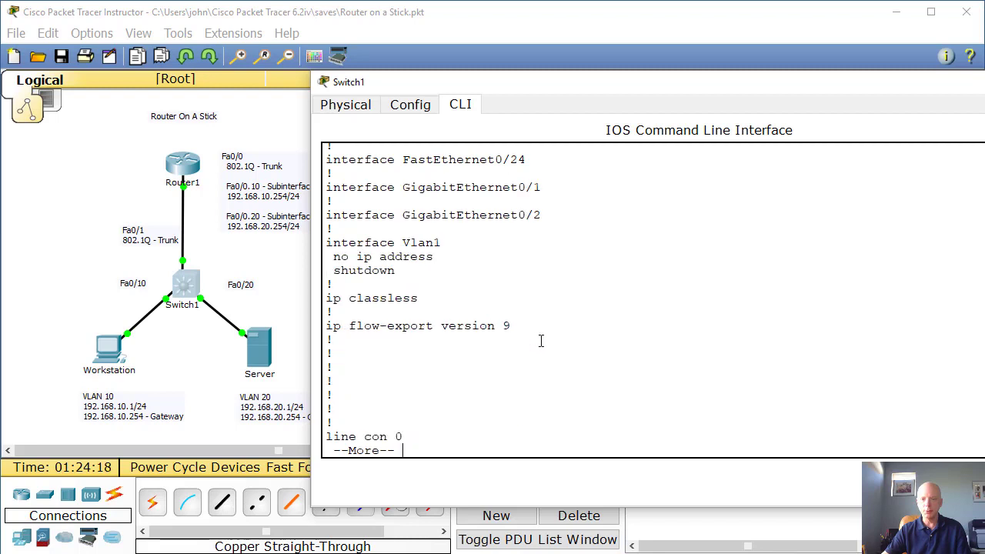
key(space)
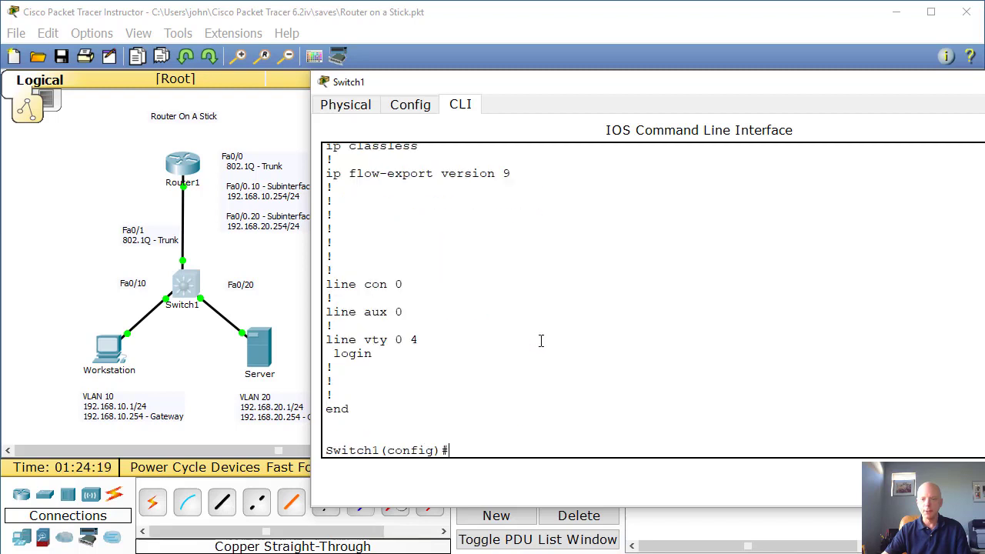
click(269, 270)
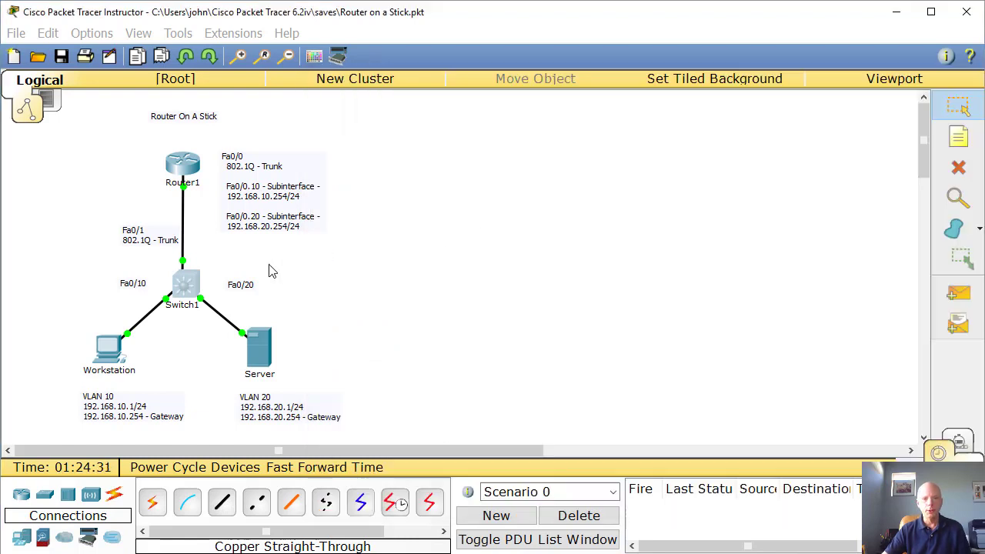
From the Workstation's Command Prompt, ping the Server at 192.168.20.1.
click(109, 348)
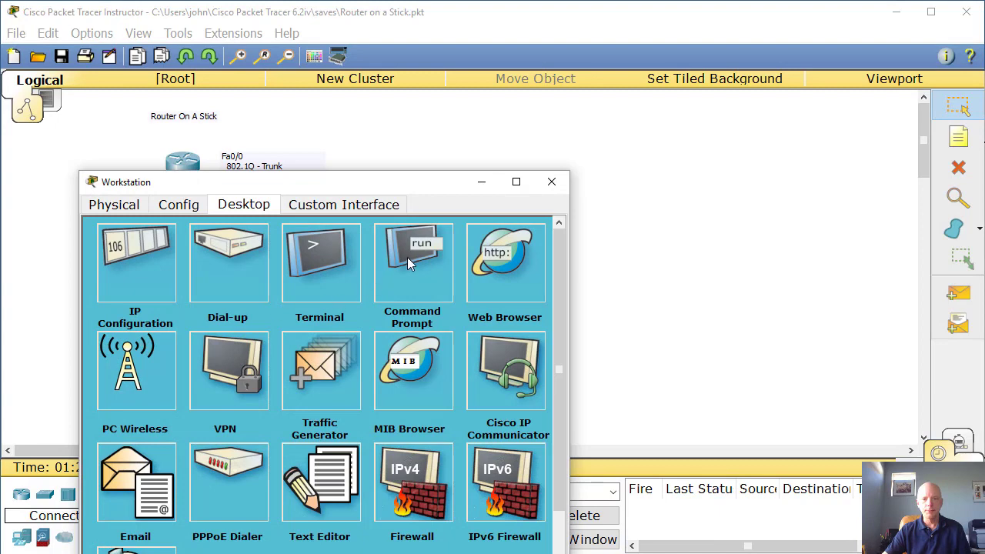
click(407, 257)
drag(394, 179, 634, 57)
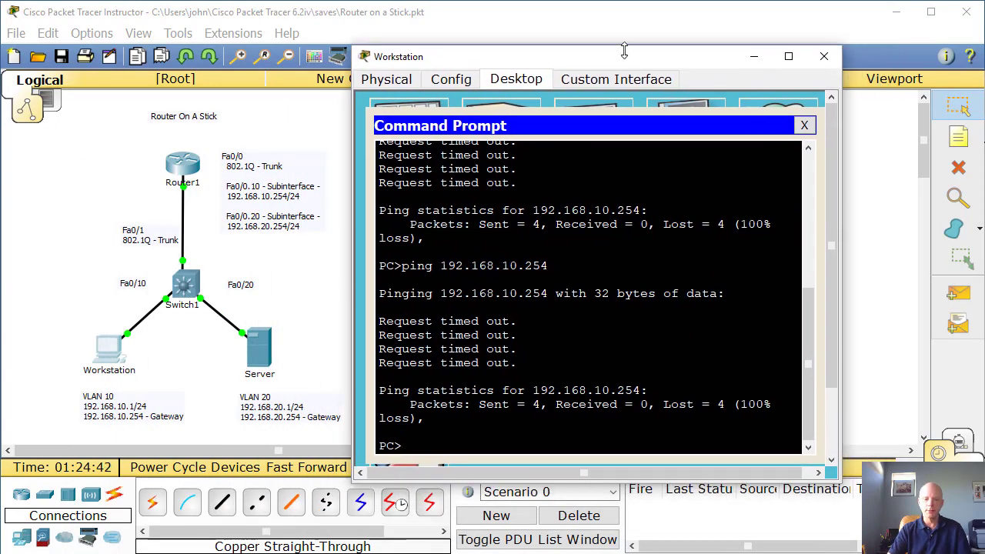
text(ping)
key(BackSpace)
key(BackSpace)
key(BackSpace)
key(BackSpace)
text(cls)
key(Return)
key(Return)
key(Return)
key(Return)
key(Return)
key(Return)
key(Return)
key(Return)
key(Return)
key(Return)
key(Return)
key(Return)
key(Return)
key(Return)
key(Return)
key(Return)
key(Return)
key(Return)
key(Return)
key(Return)
key(Return)
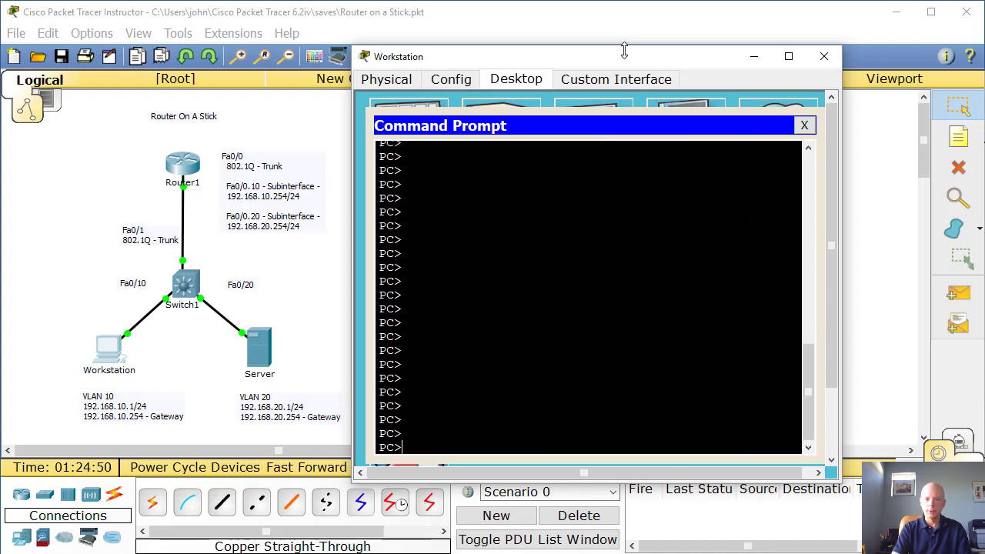
text(ping 192.168.2)
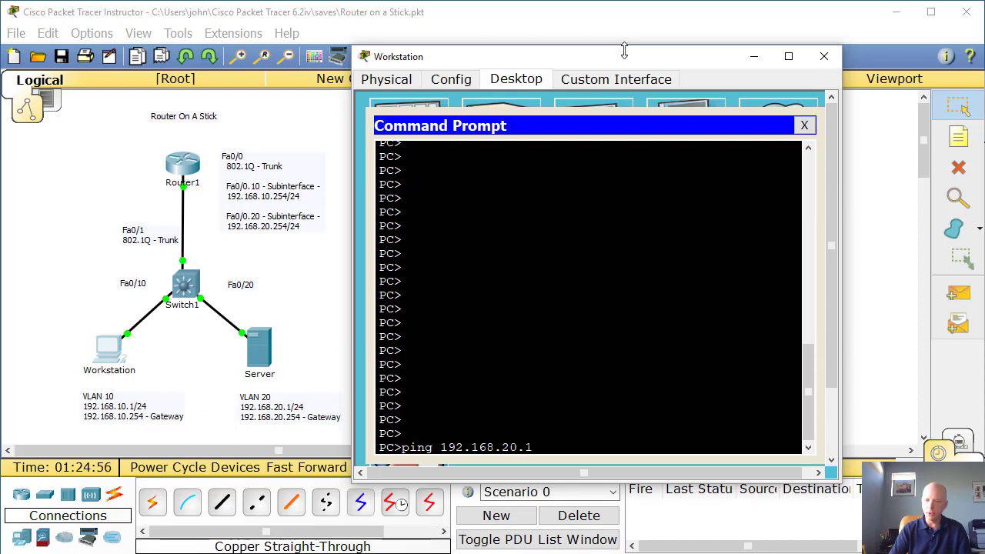
text(0.1)
key(Return)
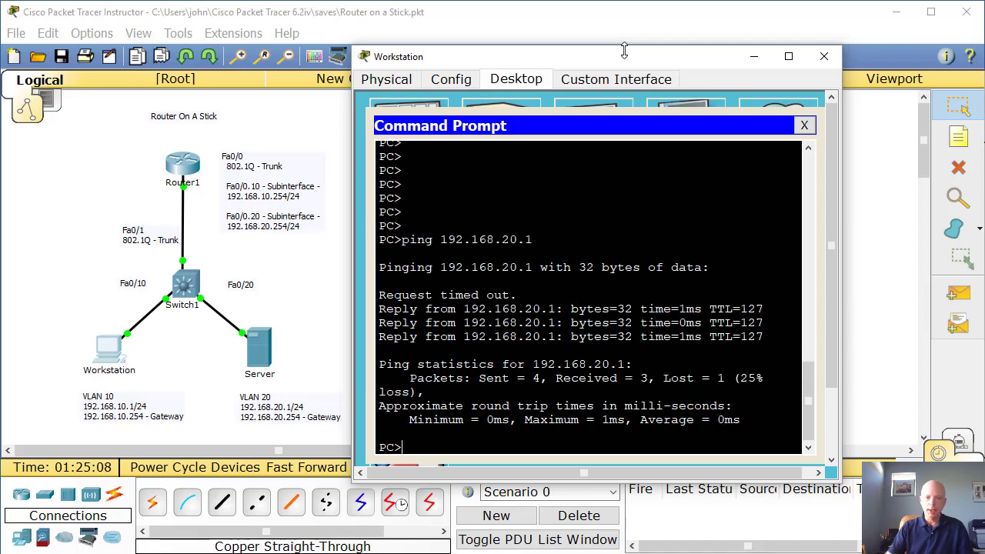
From the Server's Command Prompt, ping the Workstation at 192.168.10.1.
click(267, 341)
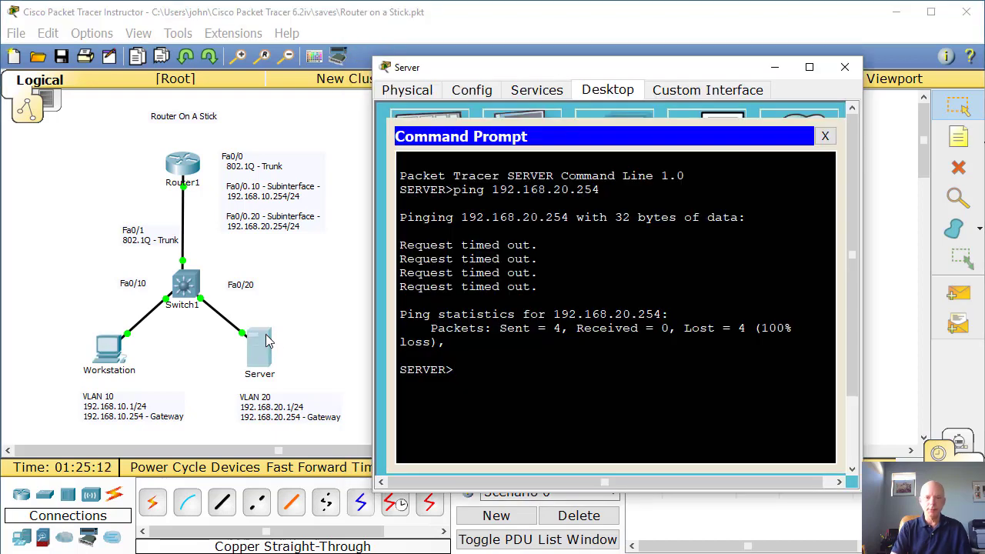
text(ping)
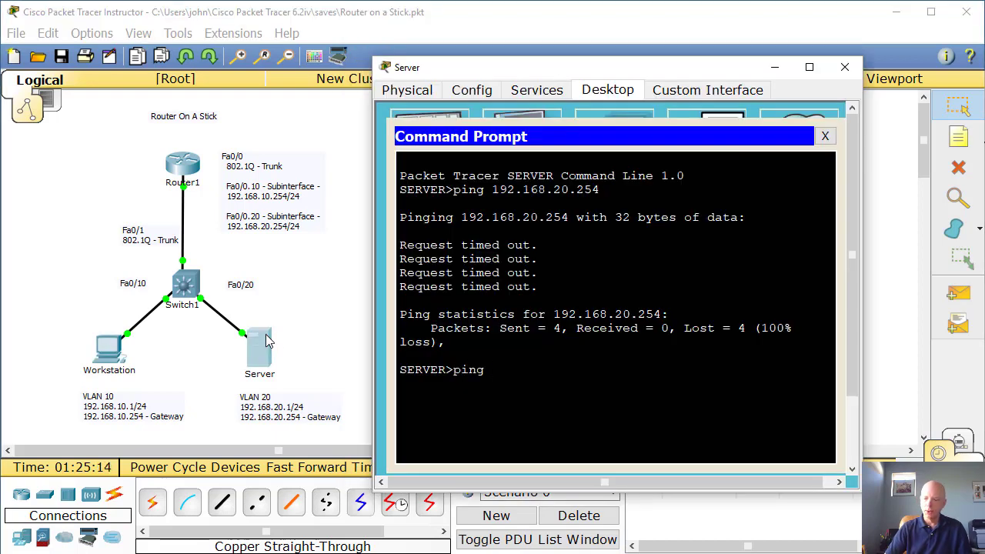
text( 192.168.10.1)
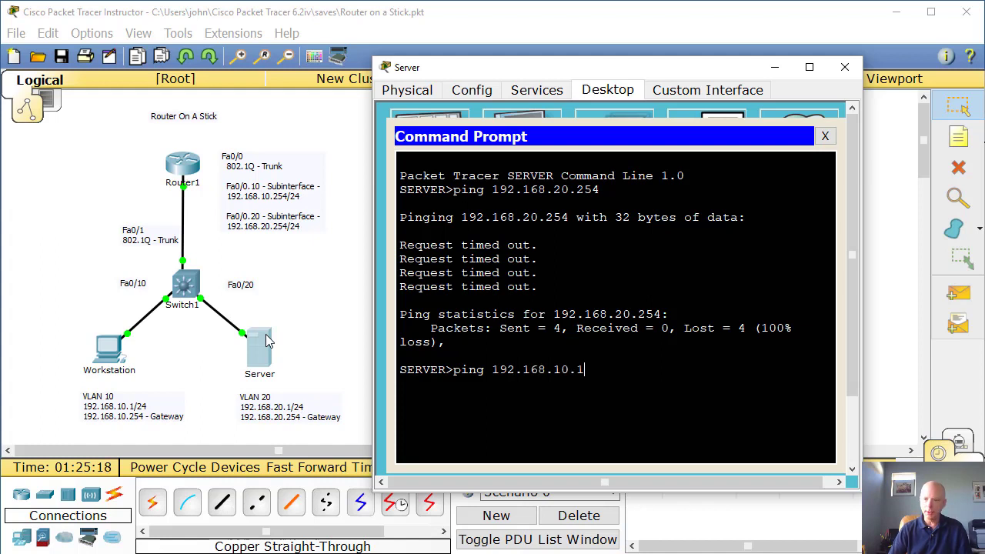
key(Return)
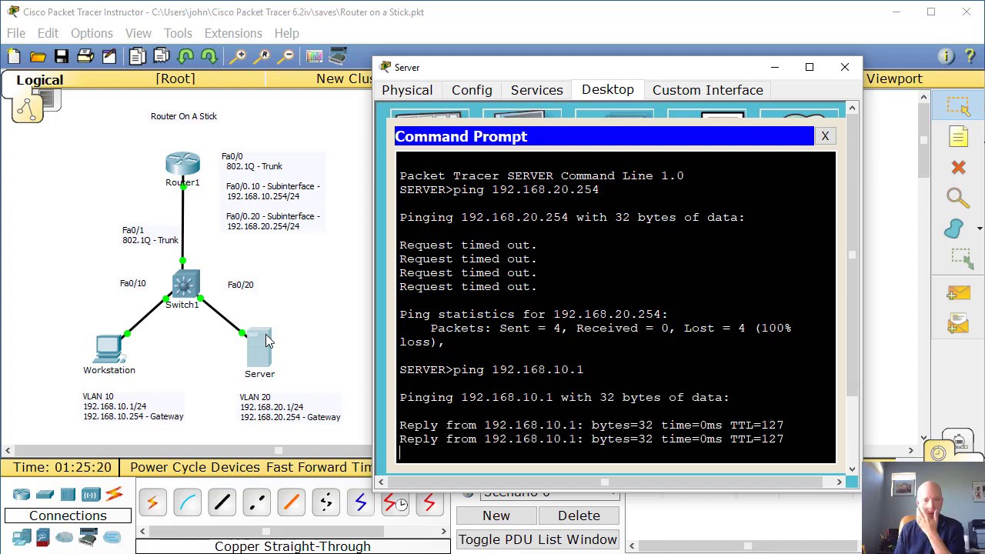